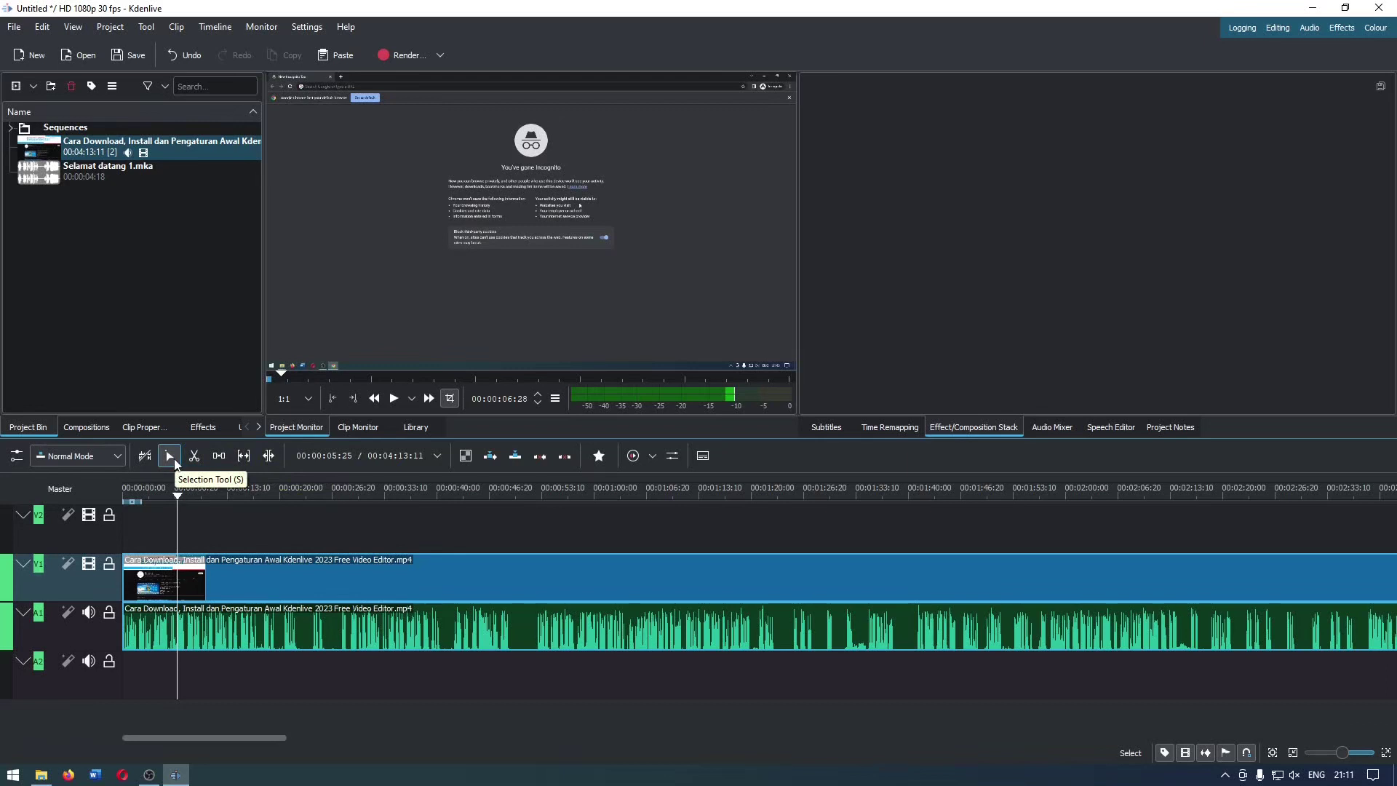
# Try moving the tutorial video clip along track V1 with the Selection tool, ending back at the timeline start
pyautogui.click(260, 589)
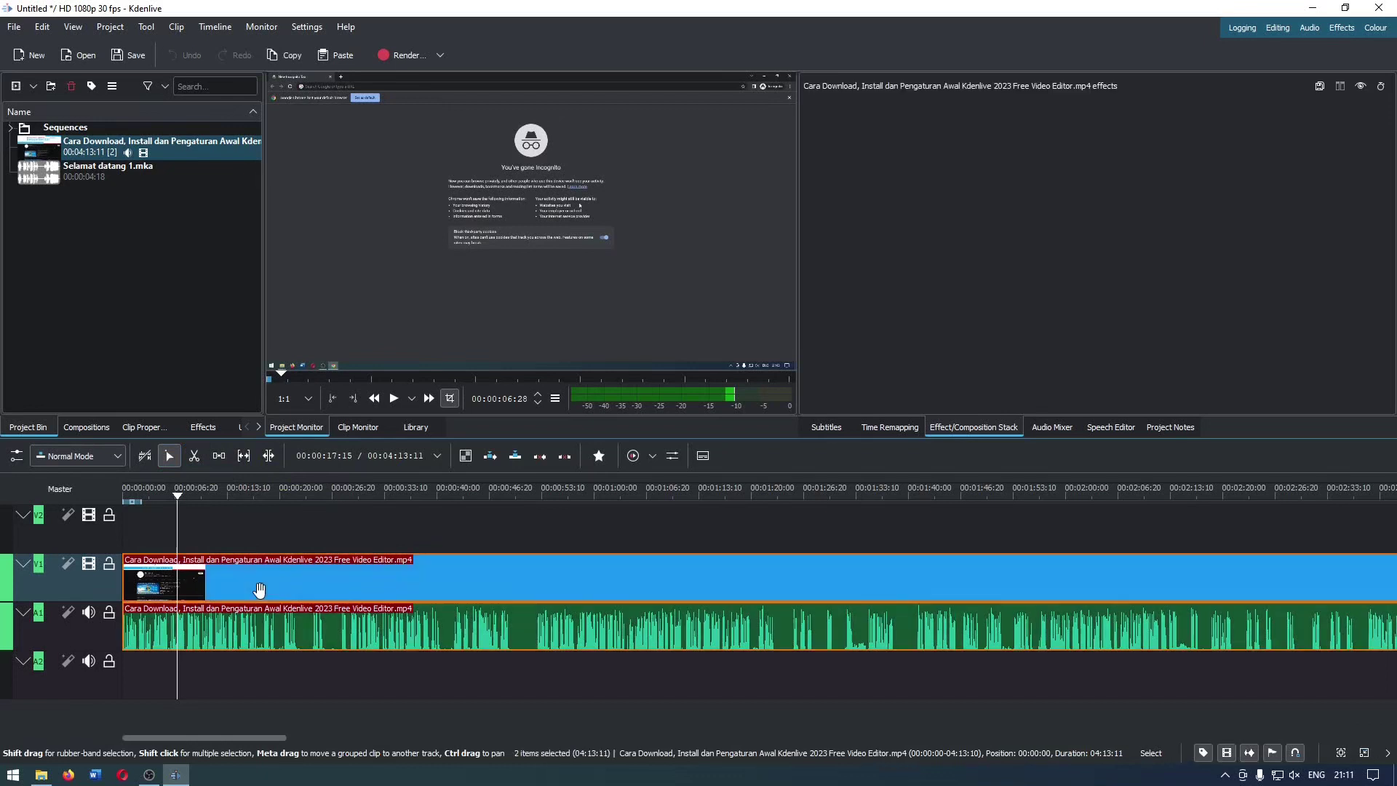
pyautogui.moveTo(260, 589); pyautogui.dragTo(222, 581)
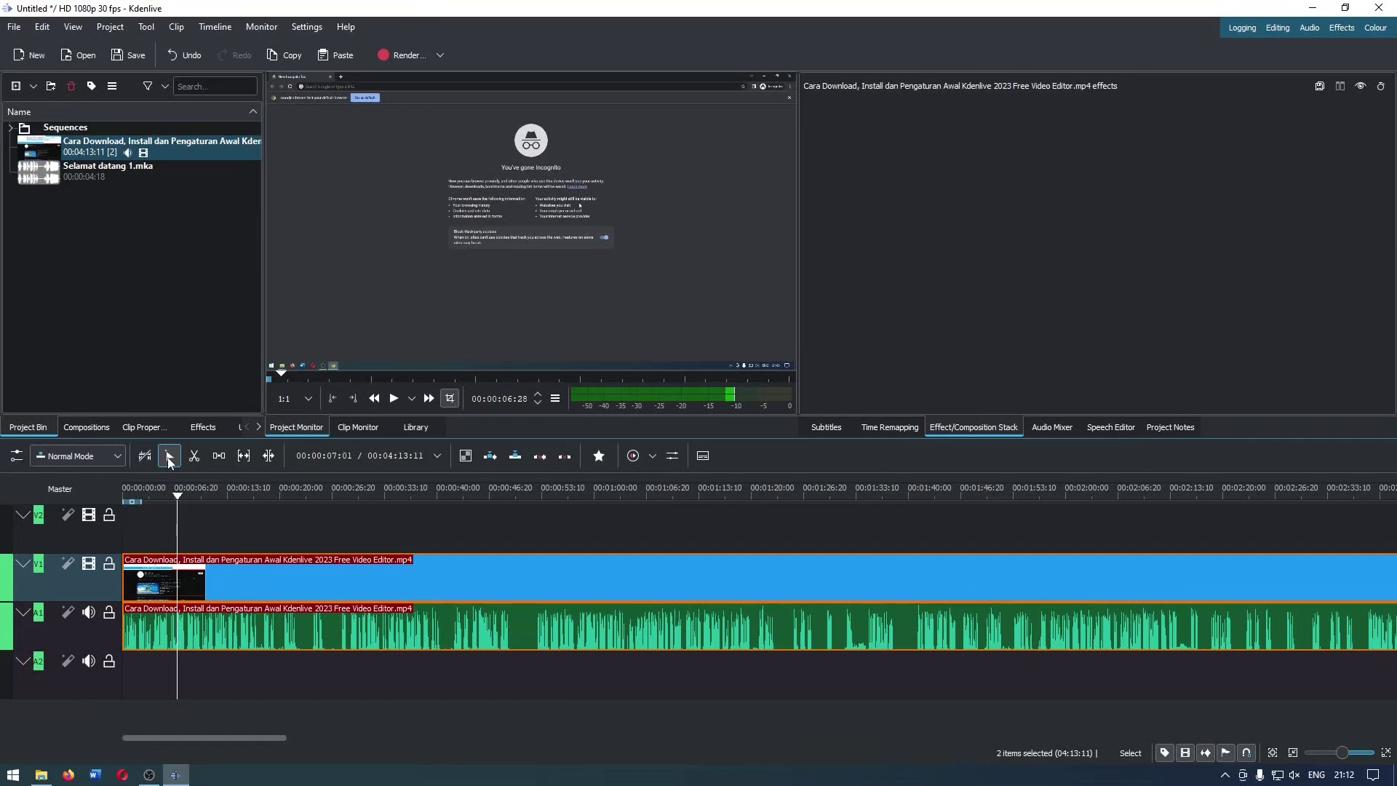
pyautogui.moveTo(248, 591); pyautogui.dragTo(153, 570)
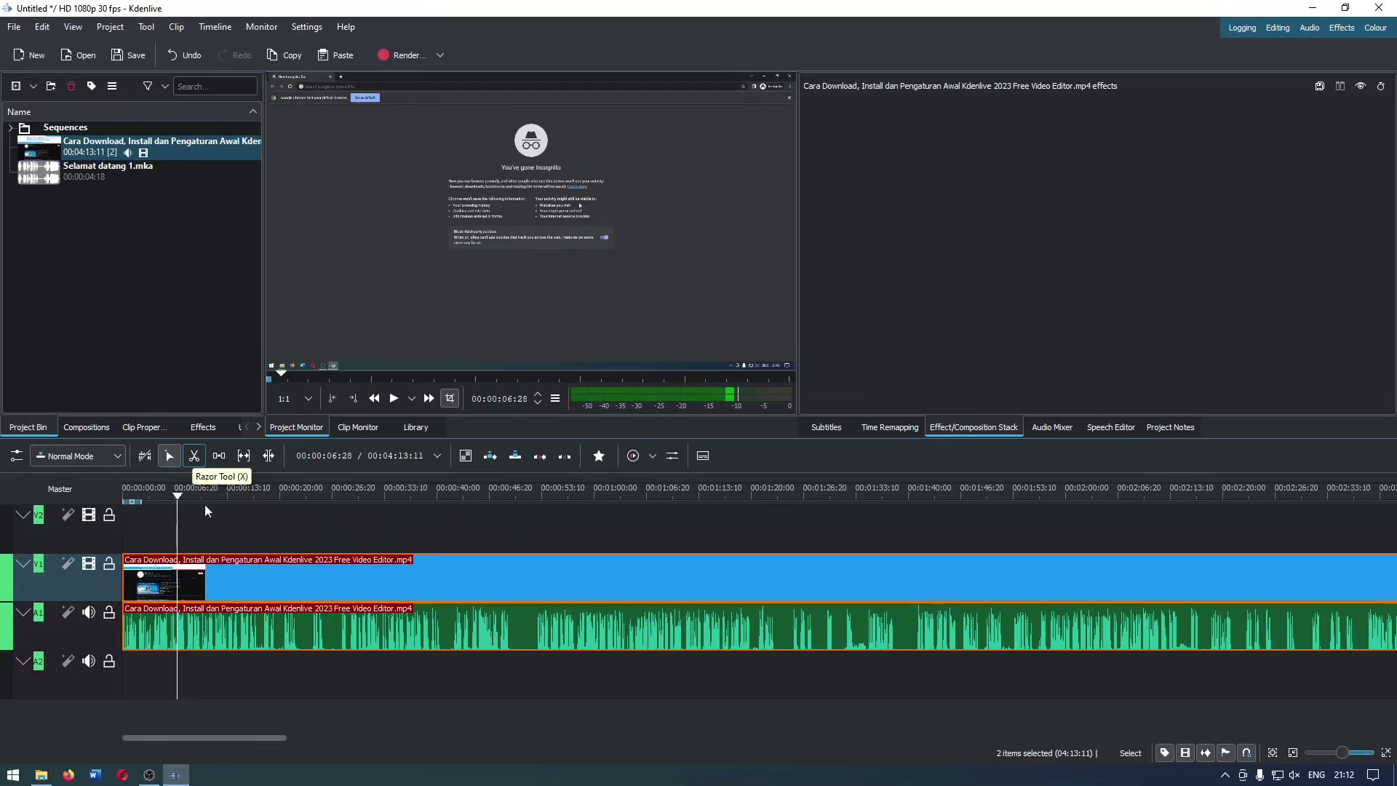
# Cut the tutorial clip with the Razor tool at seven points between about 15 and 40 seconds
pyautogui.click(194, 456)
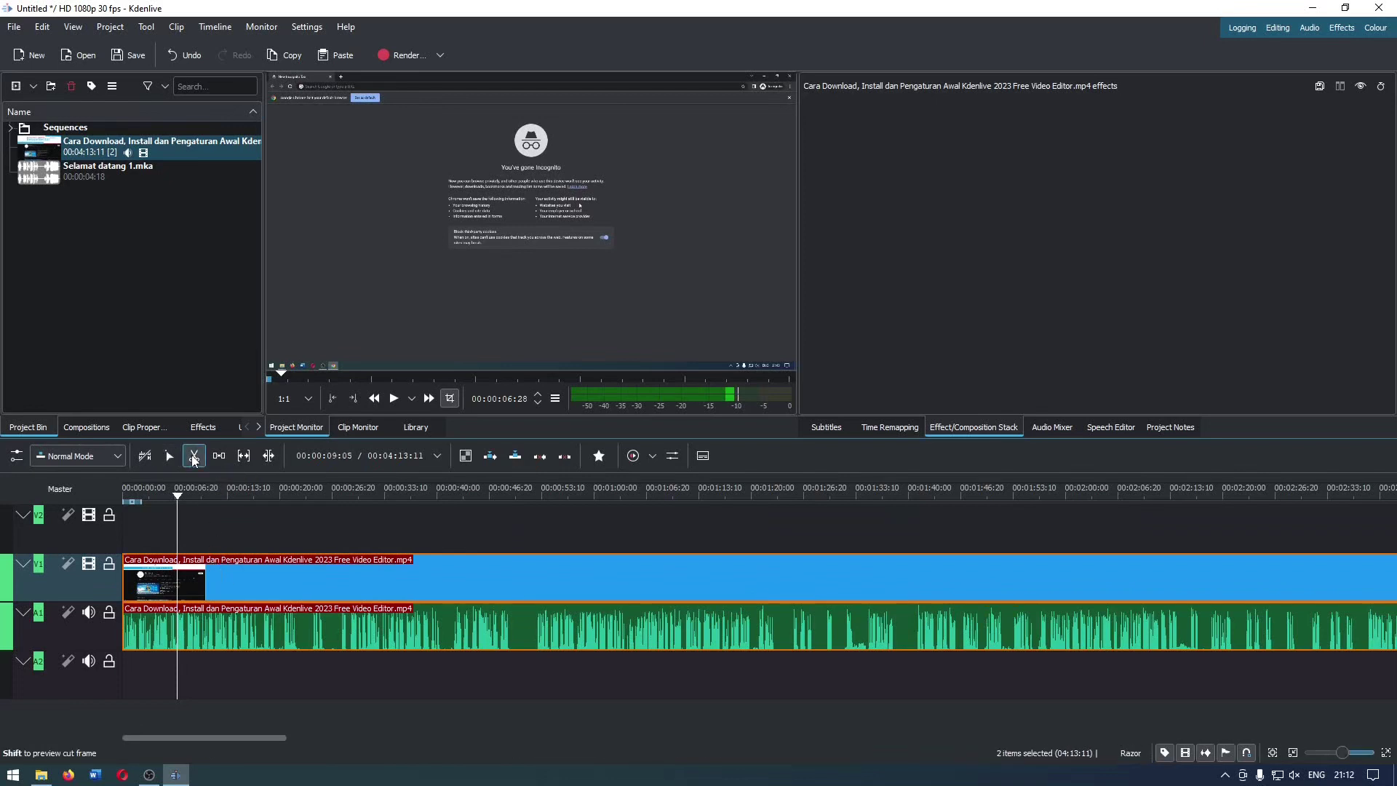
pyautogui.click(238, 574)
pyautogui.click(258, 574)
pyautogui.click(282, 574)
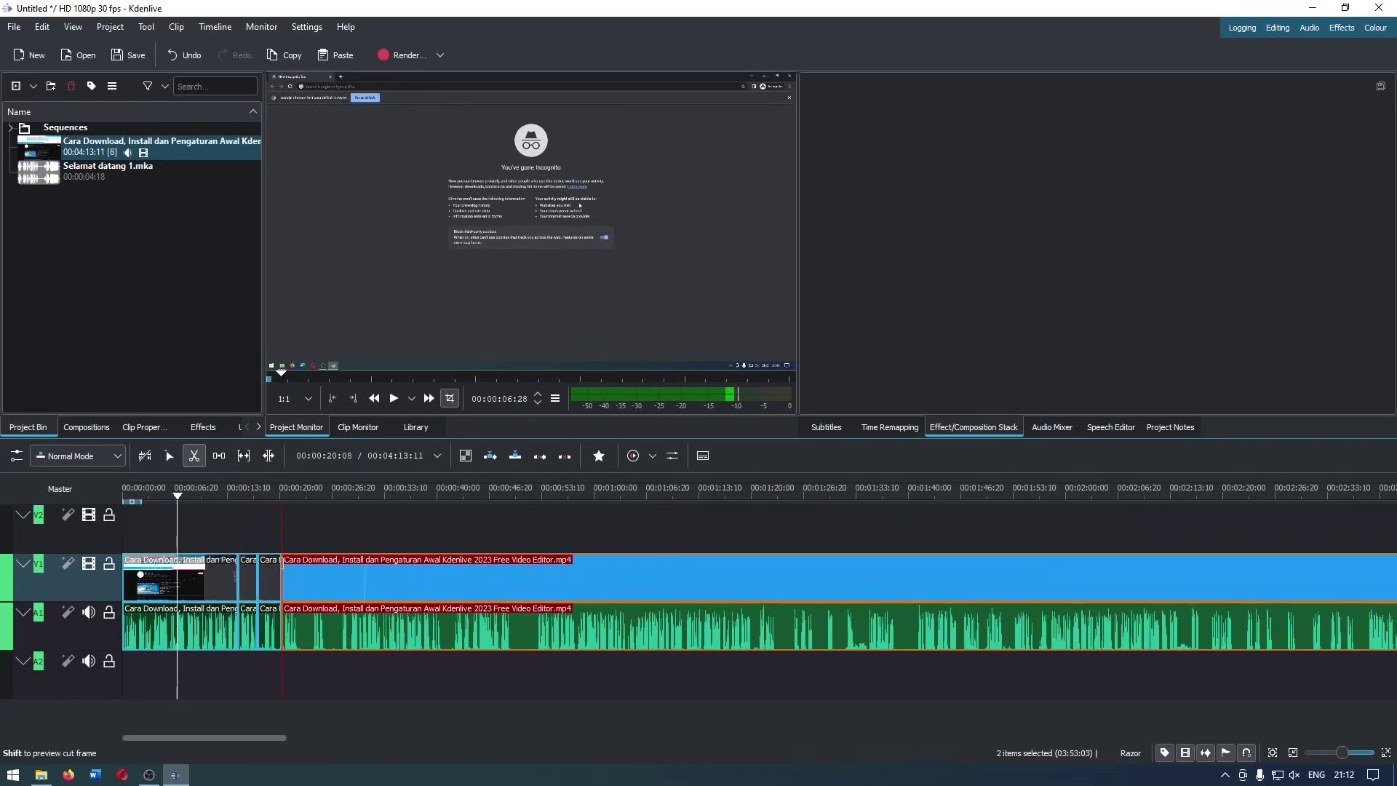
pyautogui.click(312, 564)
pyautogui.click(339, 564)
pyautogui.click(390, 564)
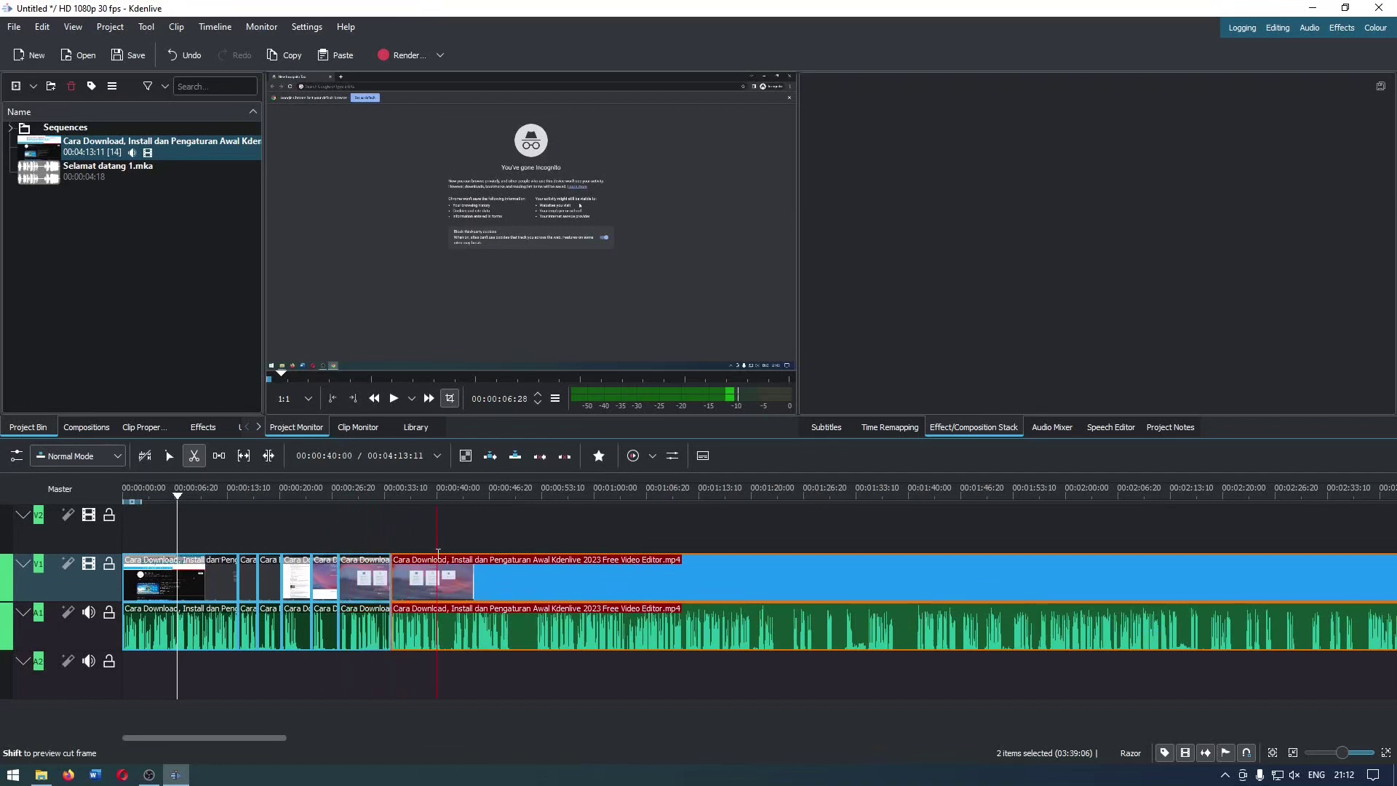
pyautogui.click(437, 564)
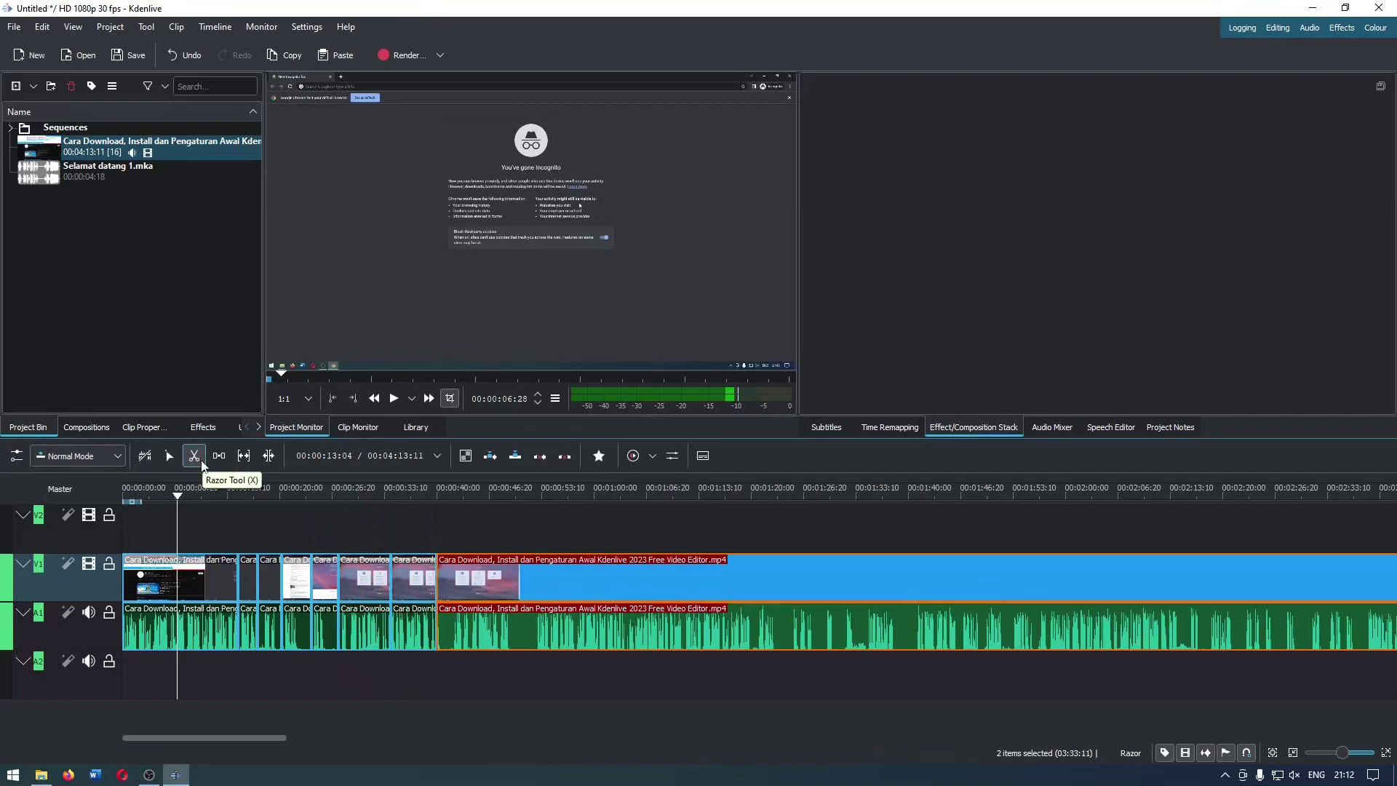
# Cut the last long segment with the Razor tool at about 50:22 and return to the Selection tool
pyautogui.press('s')
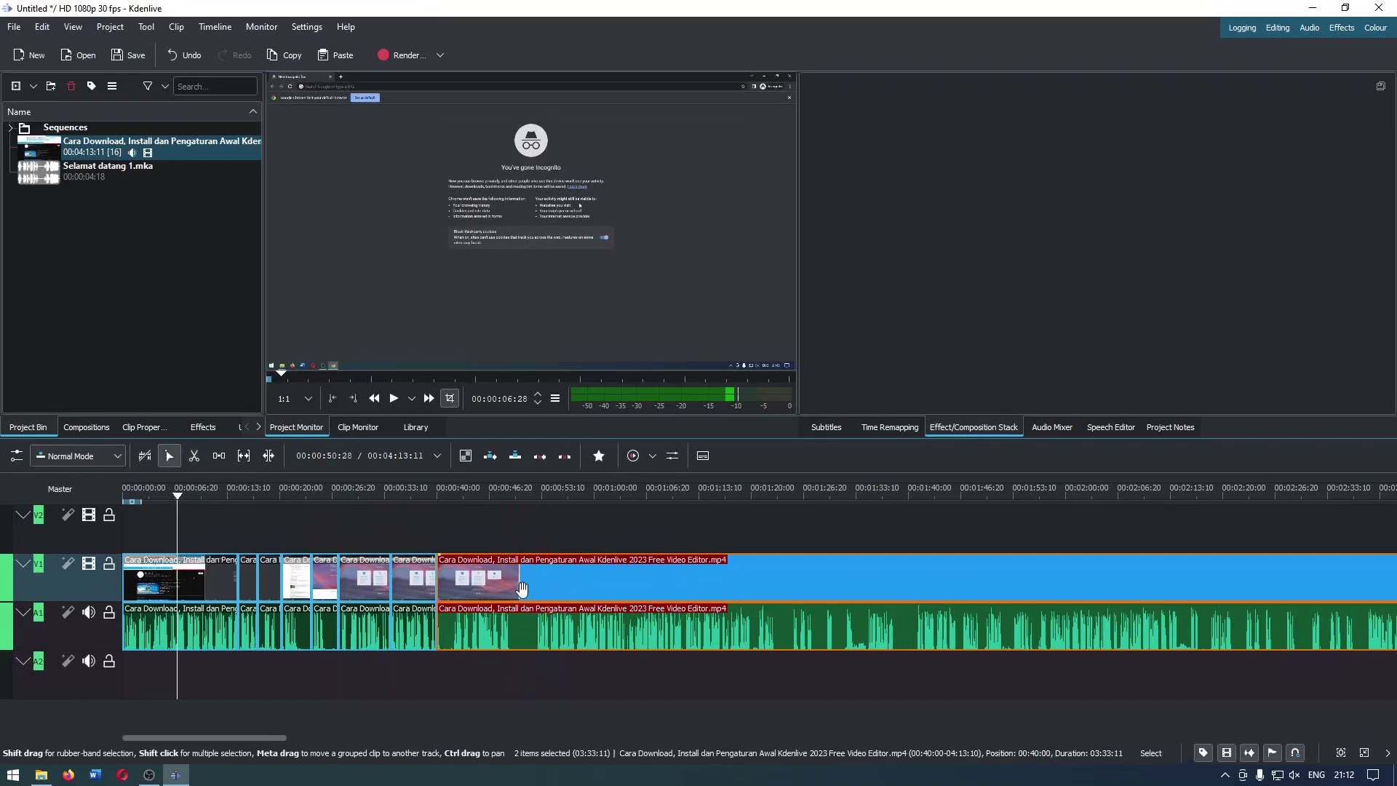
pyautogui.press('x')
pyautogui.click(521, 589)
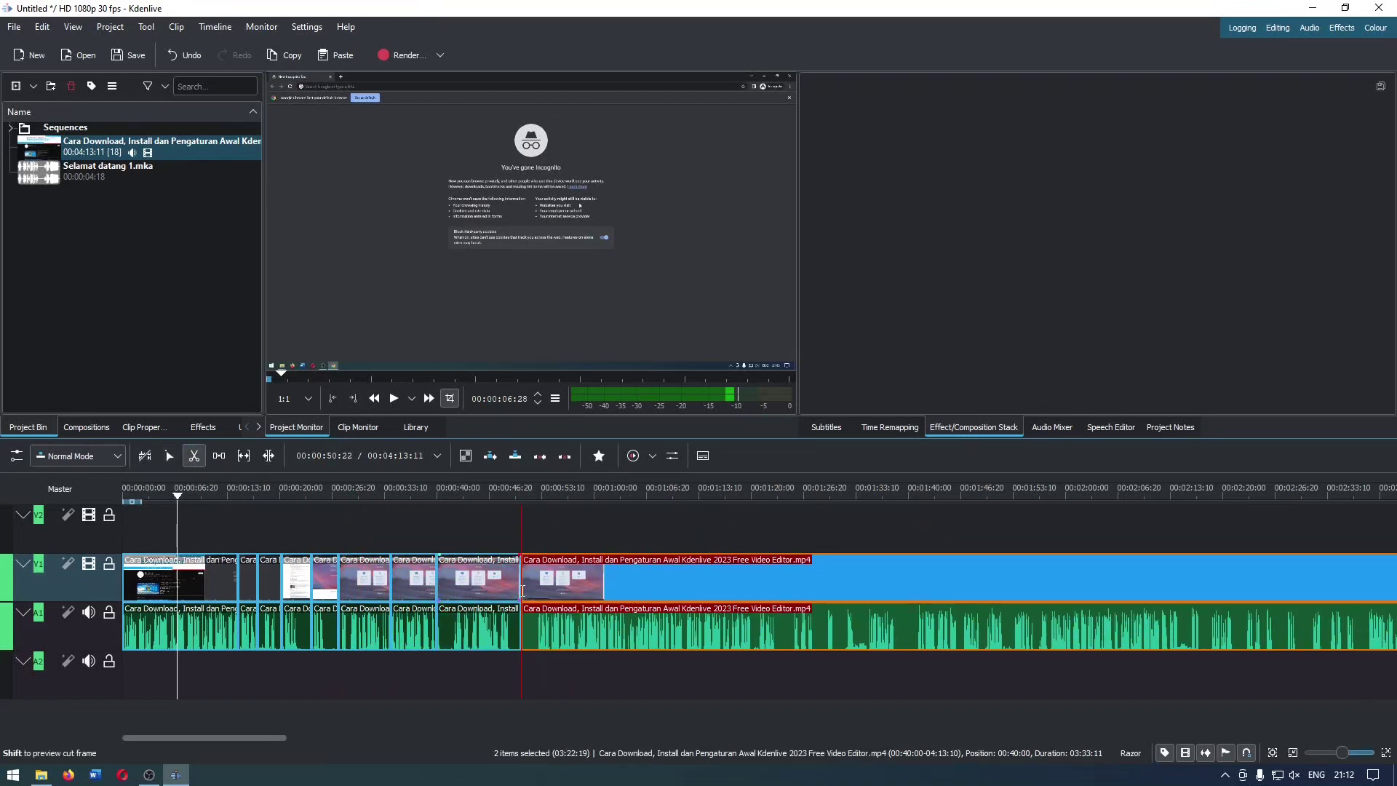
pyautogui.press('s')
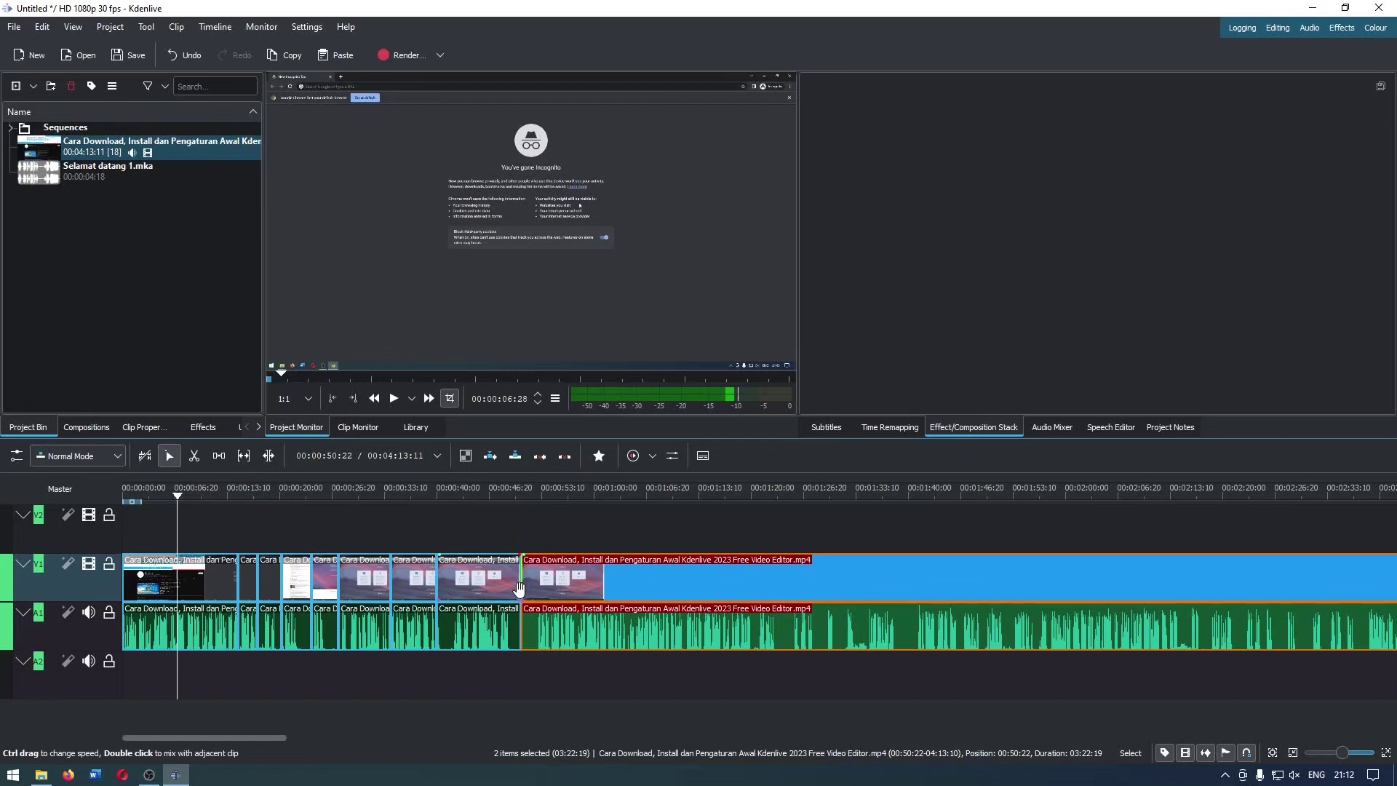
# Open gaps after the second and fifth segments with the Spacer tool, and try moving the sixth segment alone with the Selection tool
pyautogui.click(218, 456)
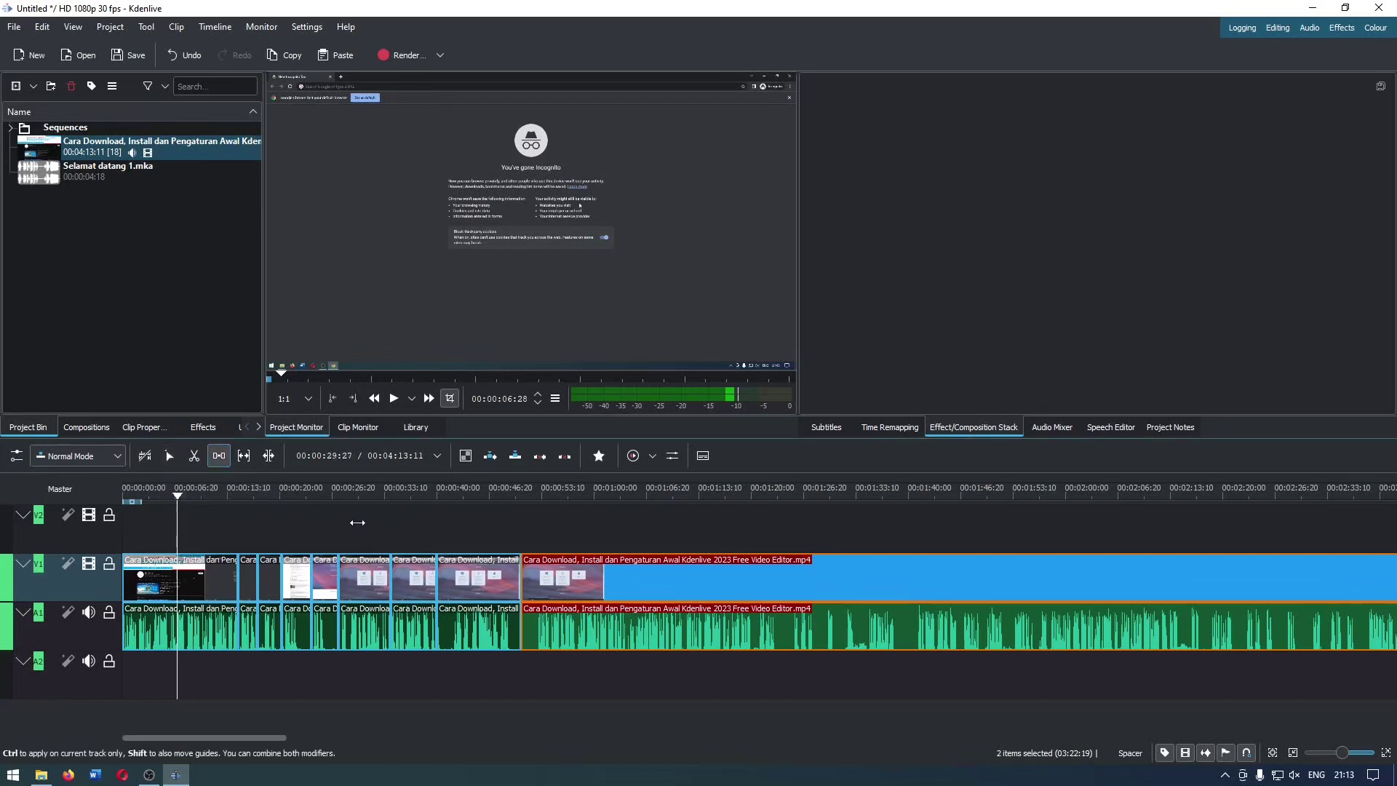
pyautogui.moveTo(357, 522); pyautogui.dragTo(128, 530)
pyautogui.moveTo(548, 526); pyautogui.dragTo(345, 534)
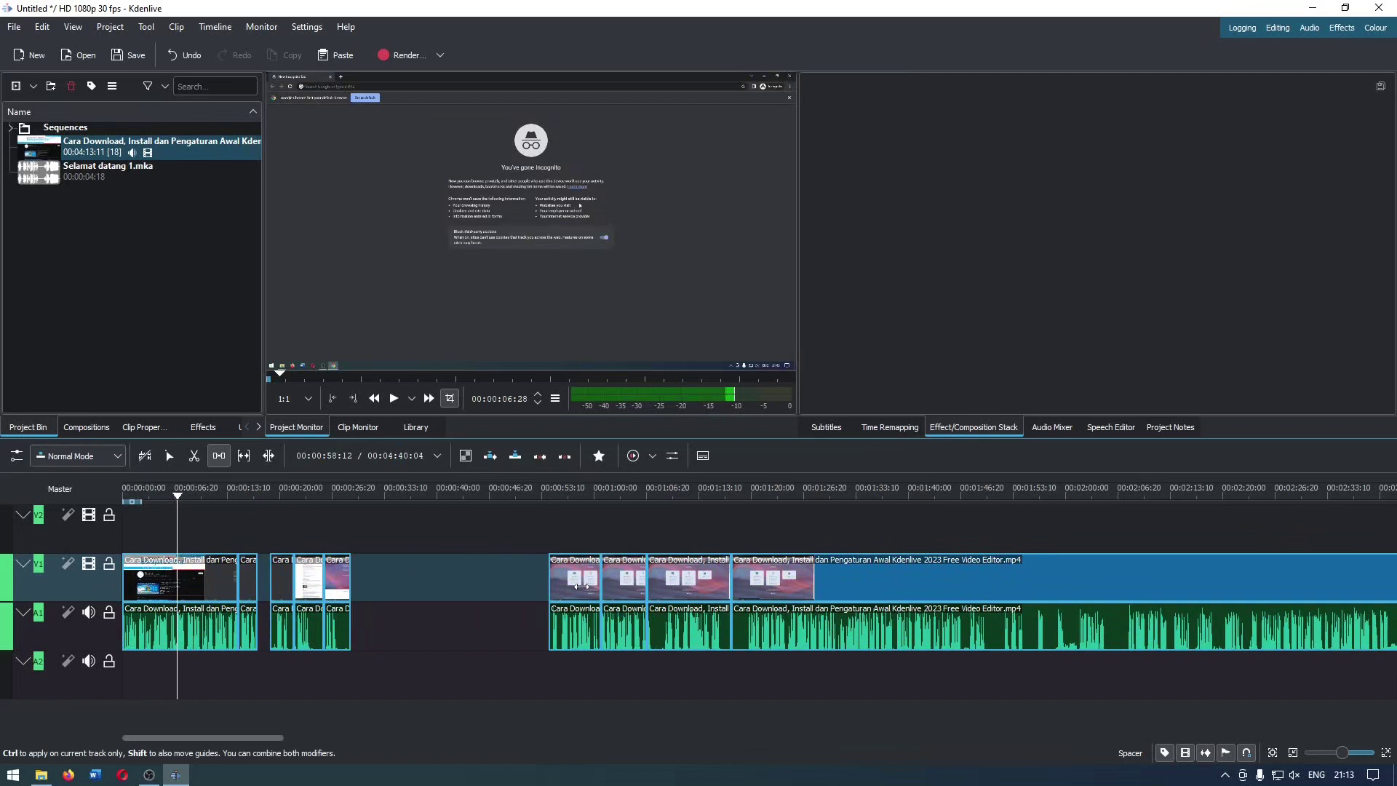
pyautogui.press('s')
pyautogui.moveTo(581, 585); pyautogui.dragTo(447, 564)
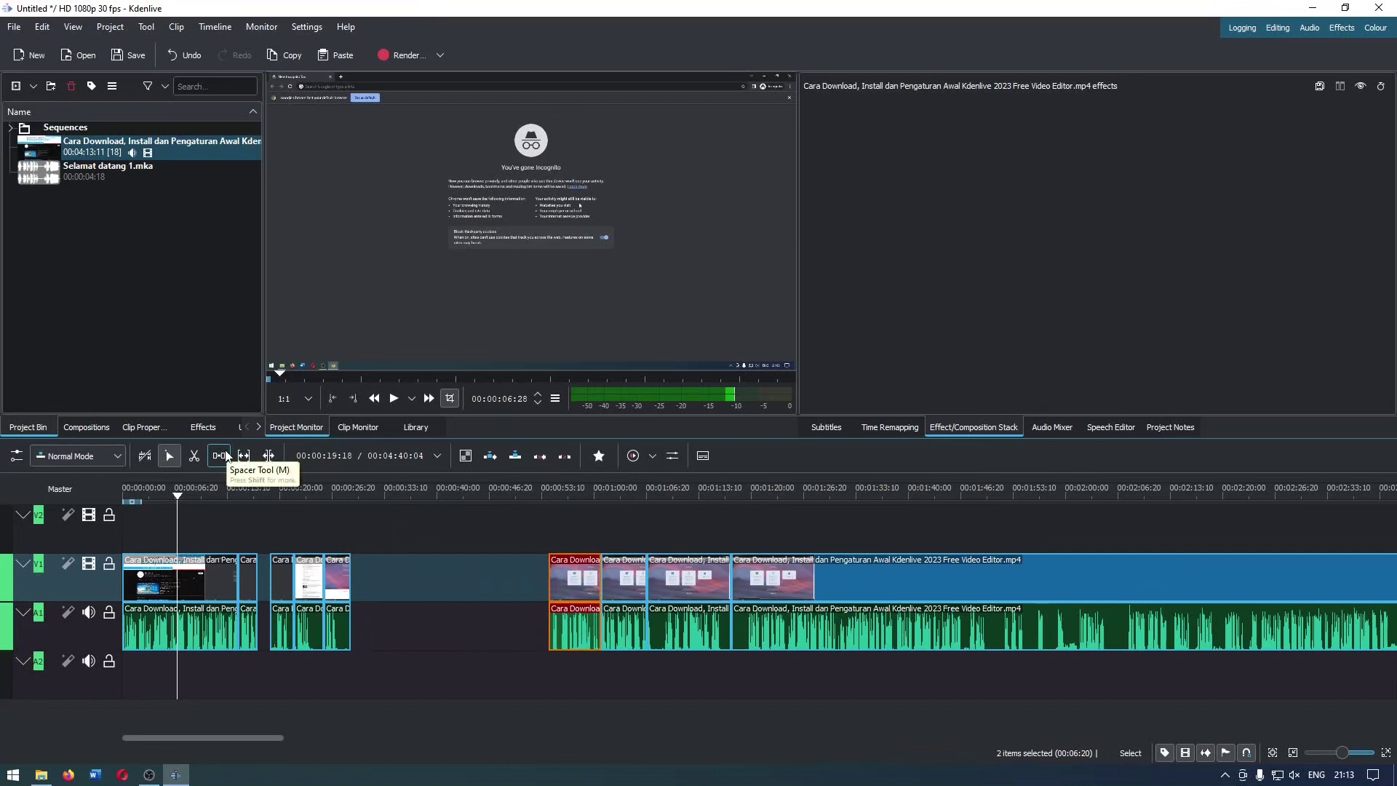
# Re-space the segments with the Spacer tool, leaving gaps after the fifth, seventh and eighth segments, and return to the Selection tool
pyautogui.click(221, 455)
pyautogui.moveTo(579, 542); pyautogui.dragTo(930, 544)
pyautogui.moveTo(296, 531); pyautogui.dragTo(232, 530)
pyautogui.moveTo(742, 520); pyautogui.dragTo(627, 507)
pyautogui.moveTo(910, 508); pyautogui.dragTo(1011, 509)
pyautogui.press('s')
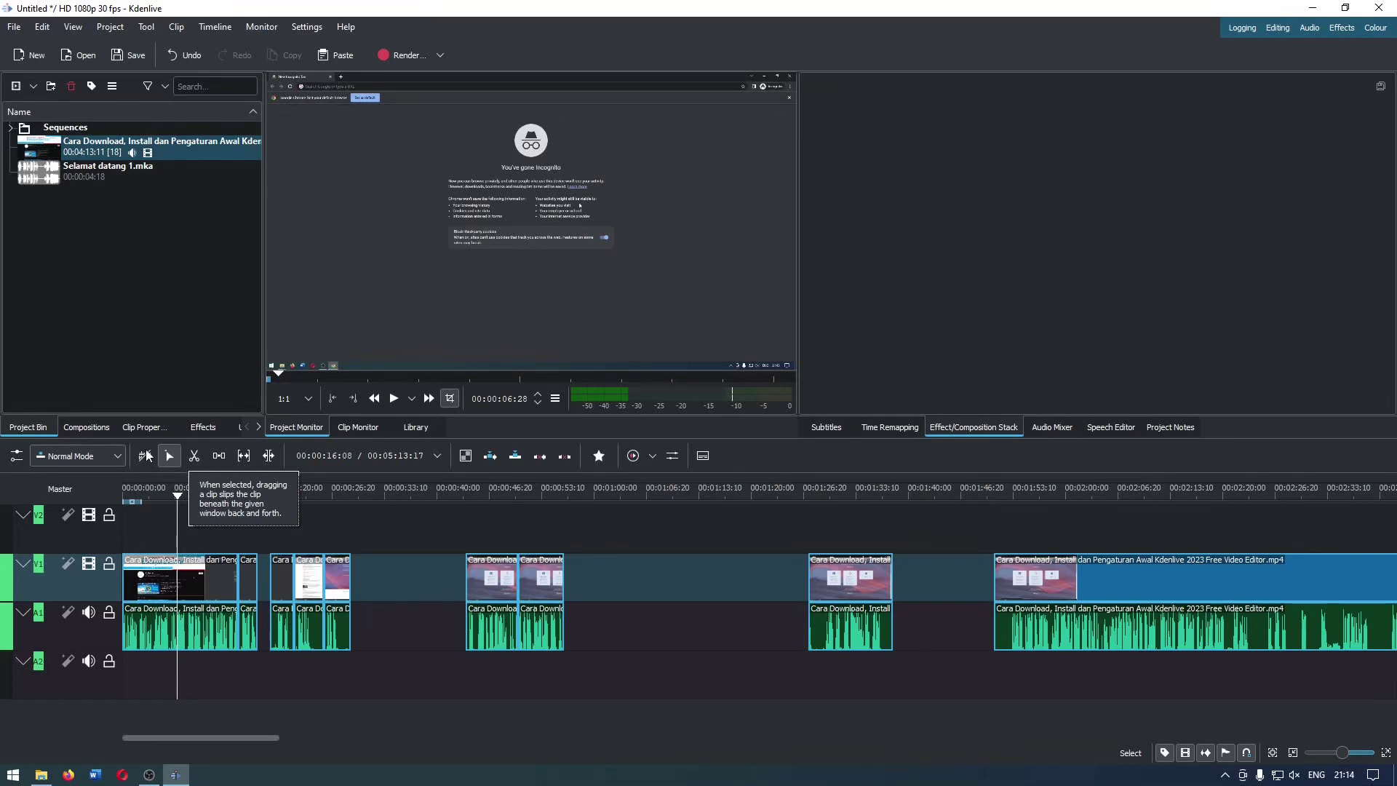
pyautogui.click(195, 455)
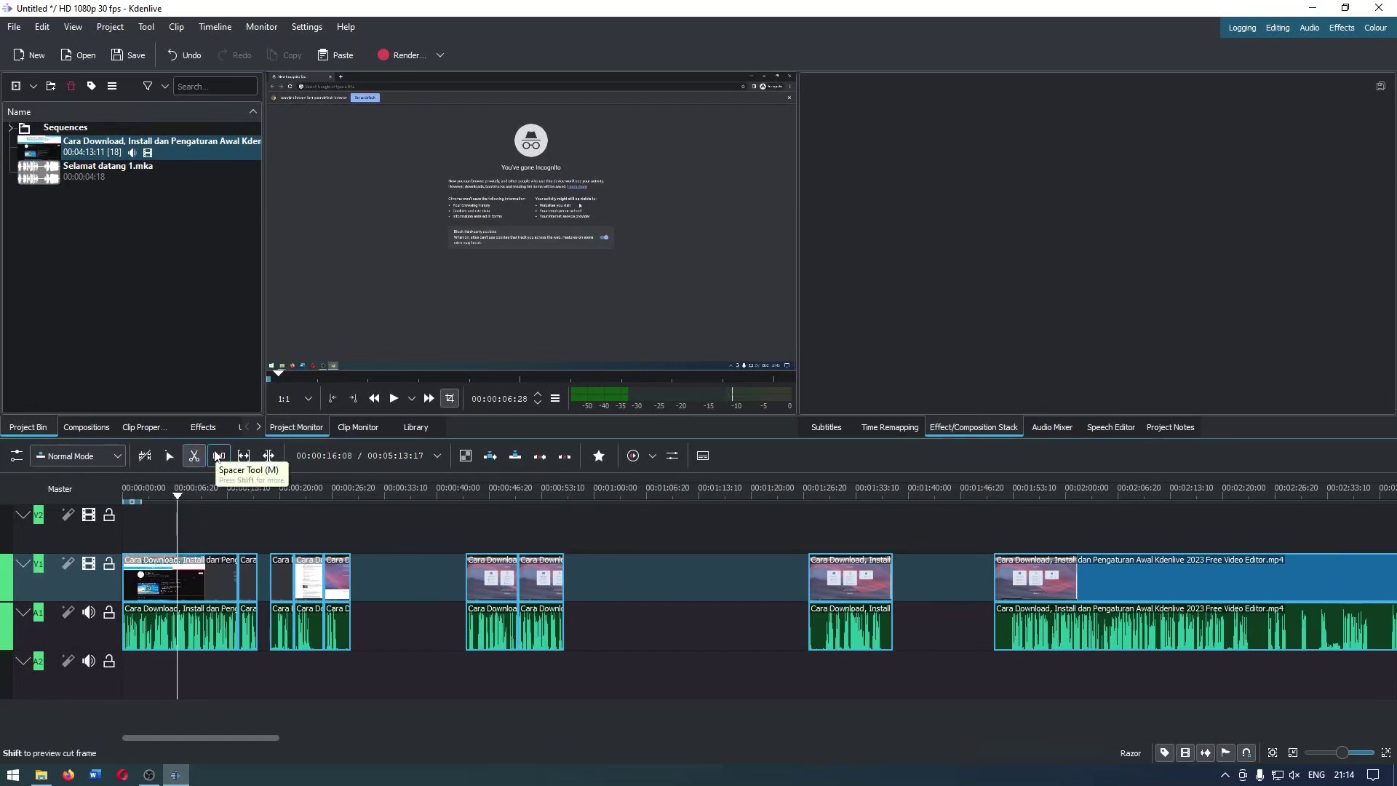
pyautogui.click(217, 456)
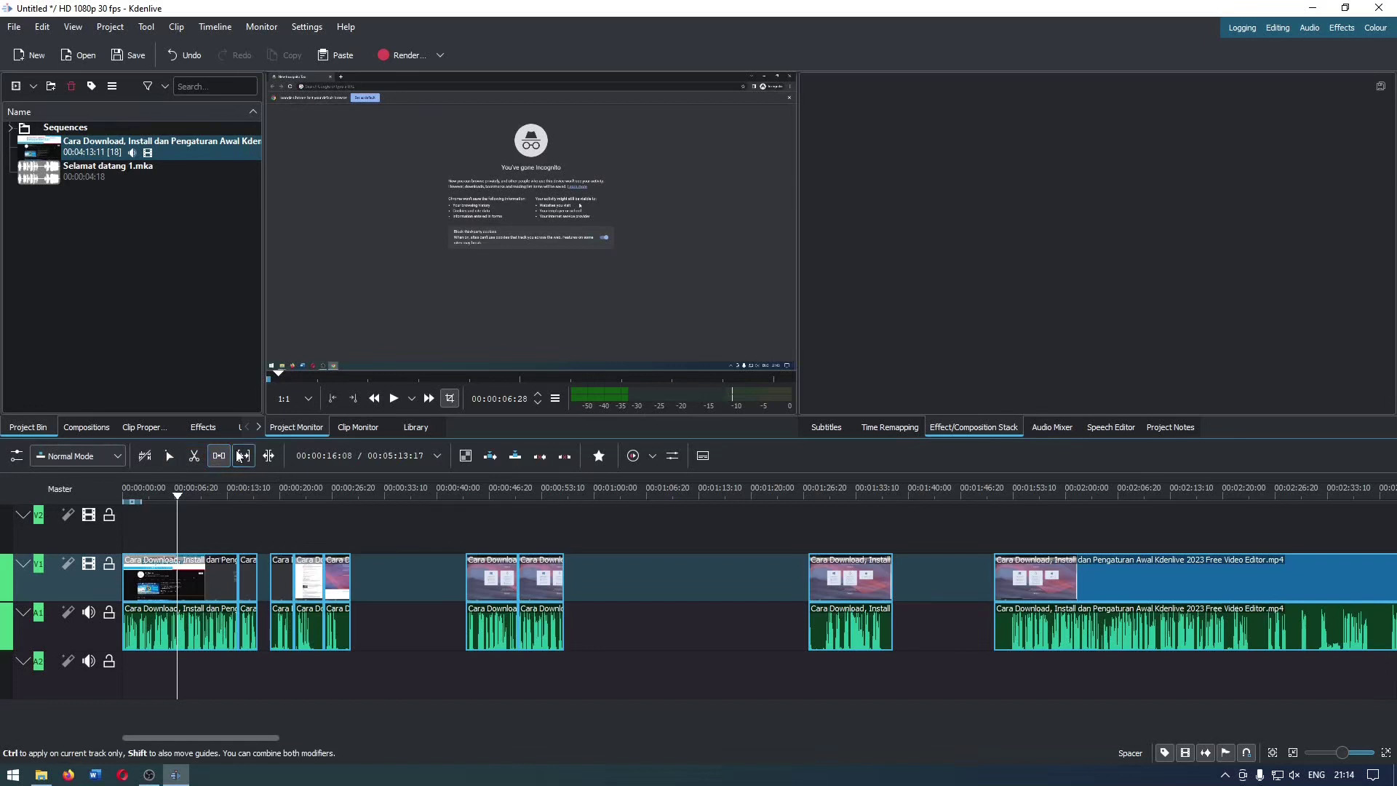
pyautogui.click(241, 456)
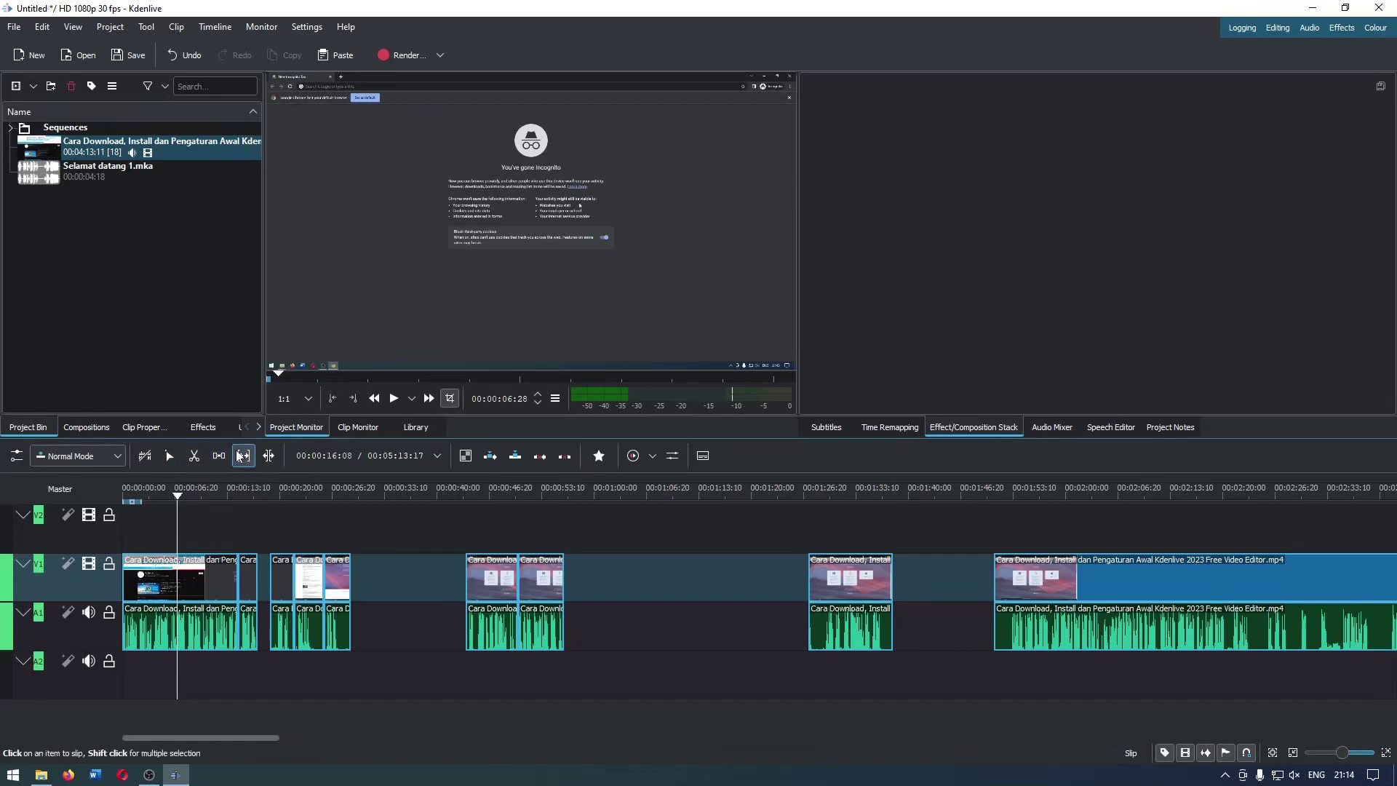
pyautogui.click(269, 455)
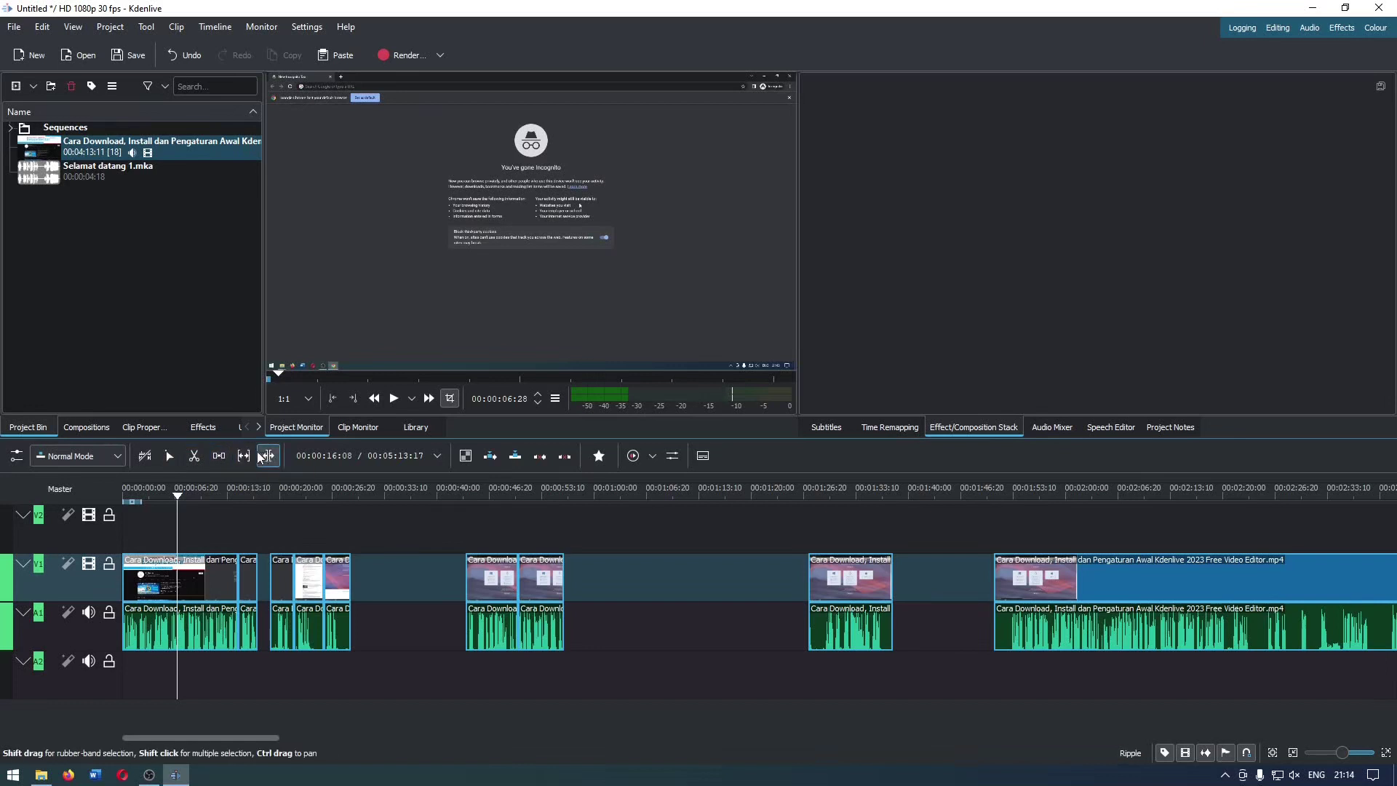
# Use the Slip tool to shift the sixth segment's footage to an in point of 48:21, and slip the eighth segment to the source's start
pyautogui.click(244, 456)
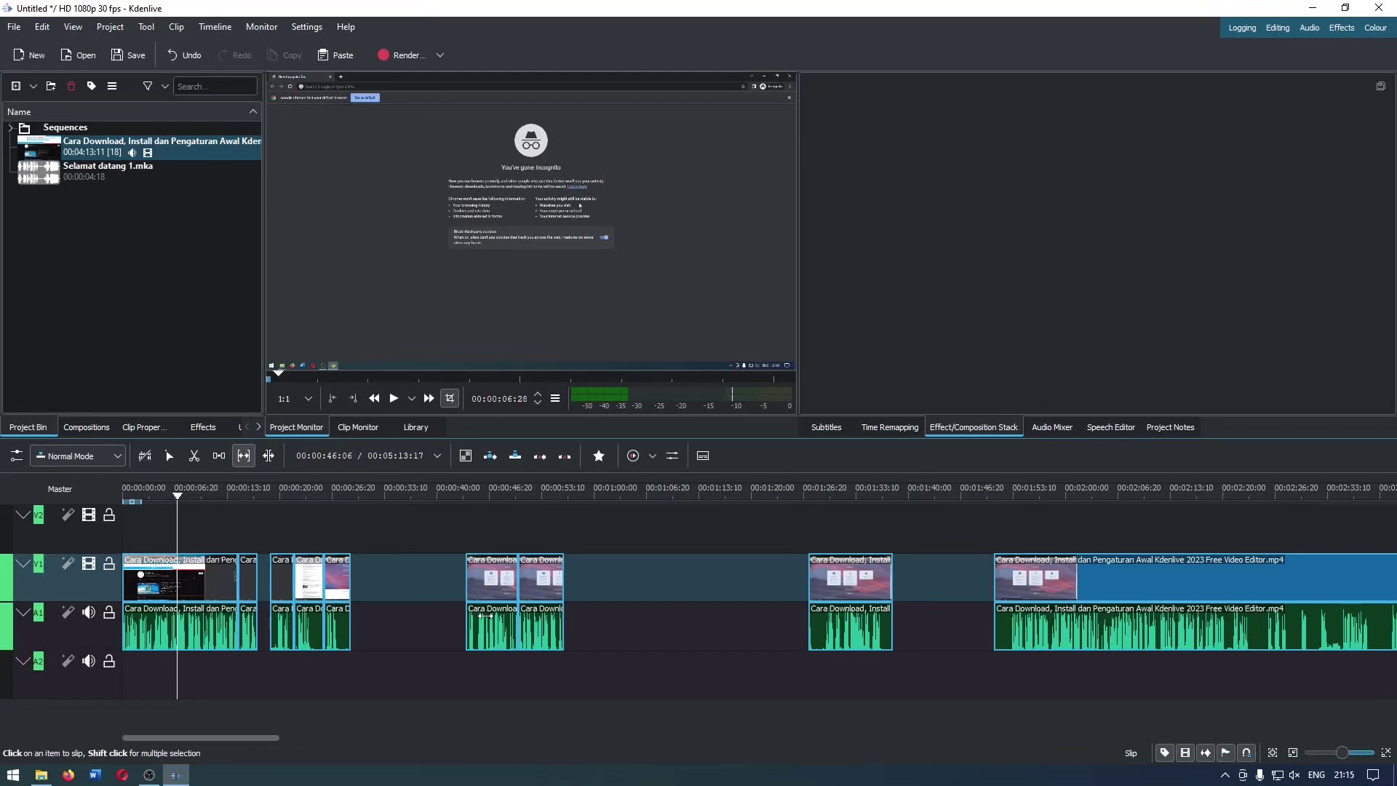
pyautogui.moveTo(485, 615)
pyautogui.mouseDown()
pyautogui.moveTo(633, 626)
pyautogui.moveTo(443, 630)
pyautogui.moveTo(465, 630)
pyautogui.mouseUp()
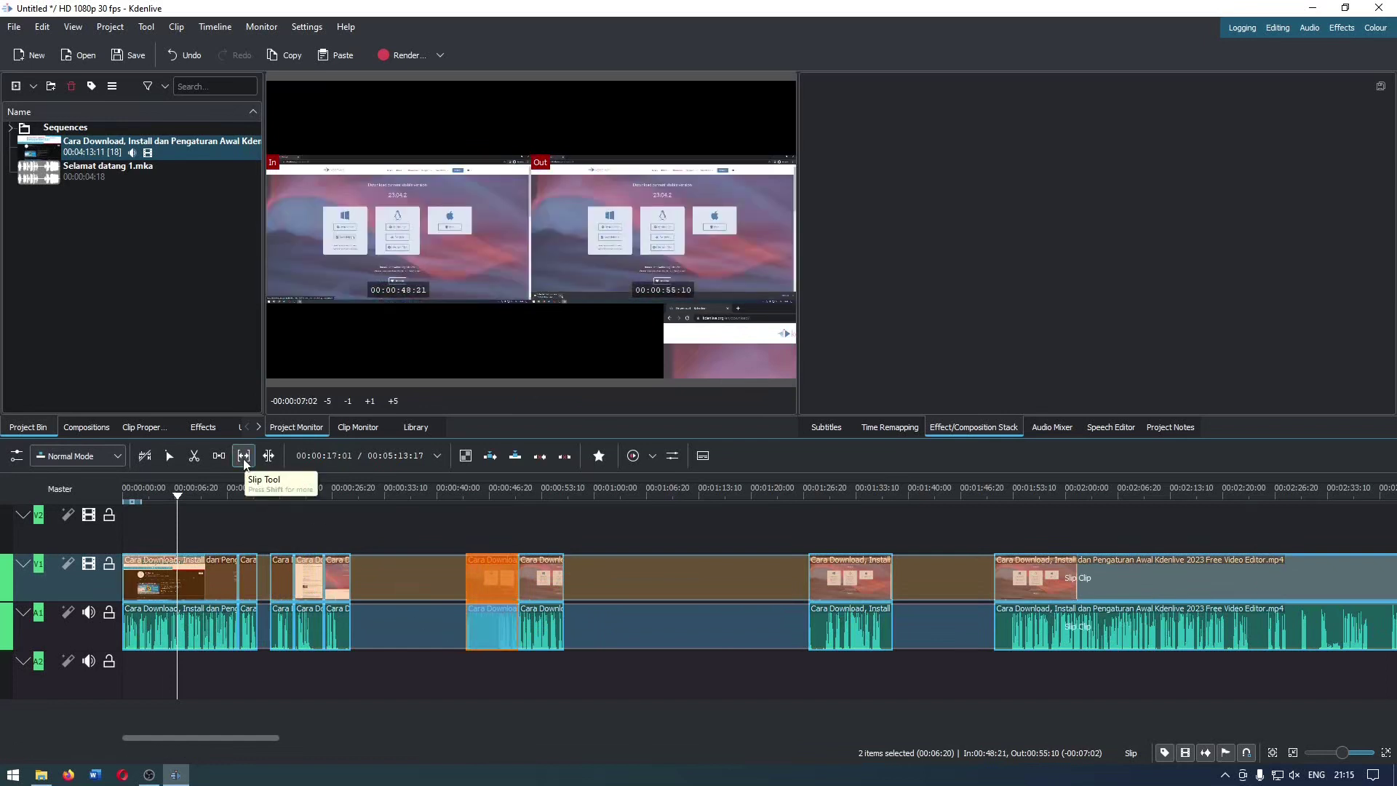
pyautogui.click(861, 582)
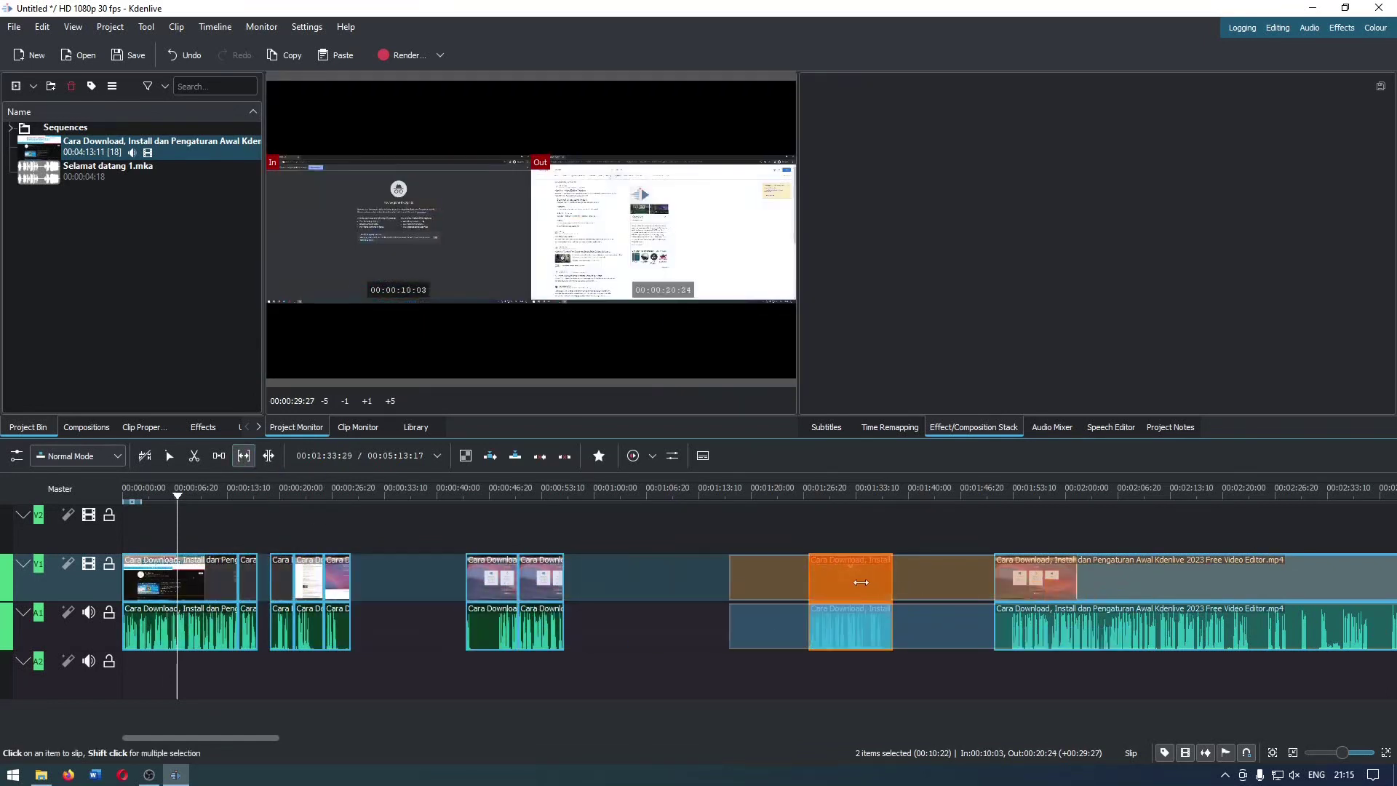
pyautogui.press('Escape')
# Play the timeline from the start of the eighth segment, try moving that segment up to track V2, and undo the move
pyautogui.press('s')
pyautogui.click(814, 526)
pyautogui.press('space')
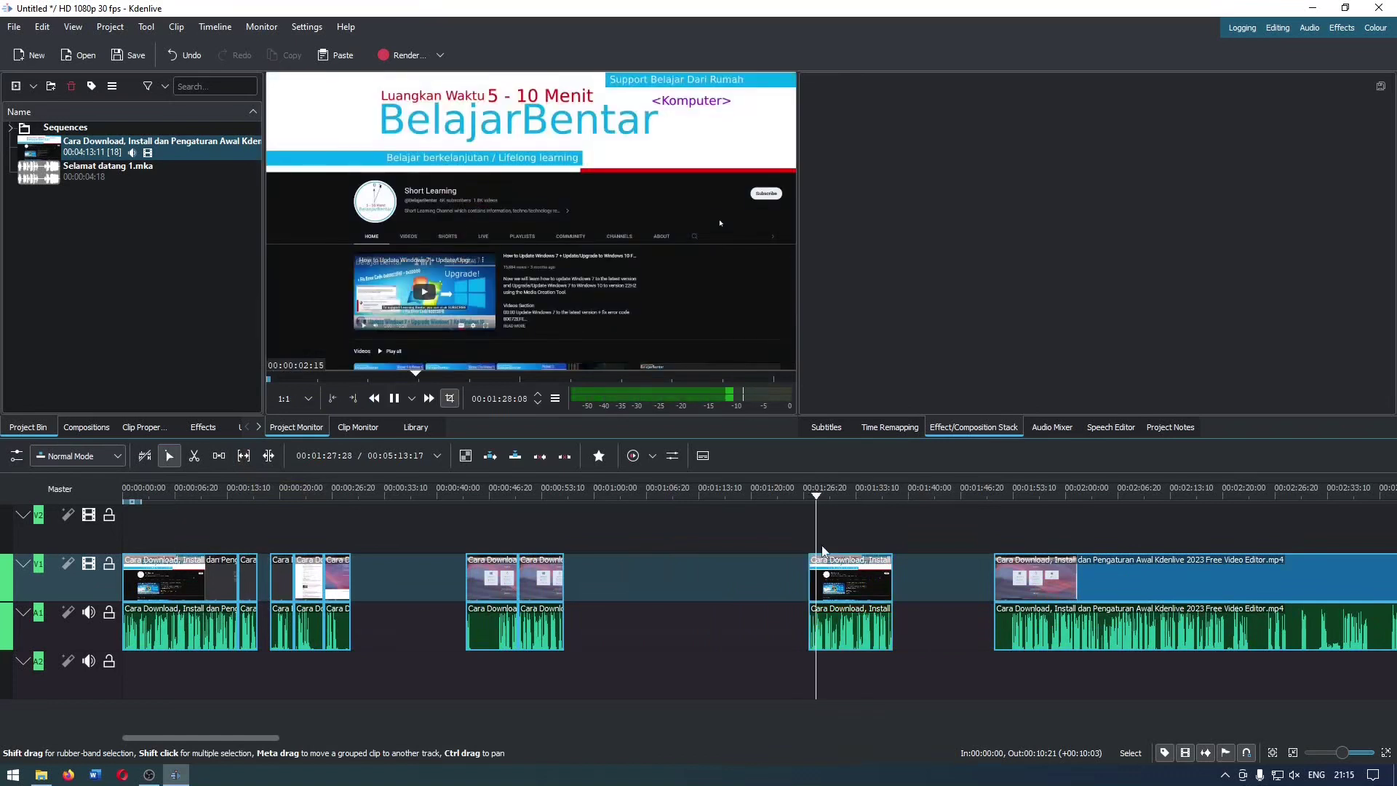
pyautogui.moveTo(823, 556); pyautogui.dragTo(917, 533)
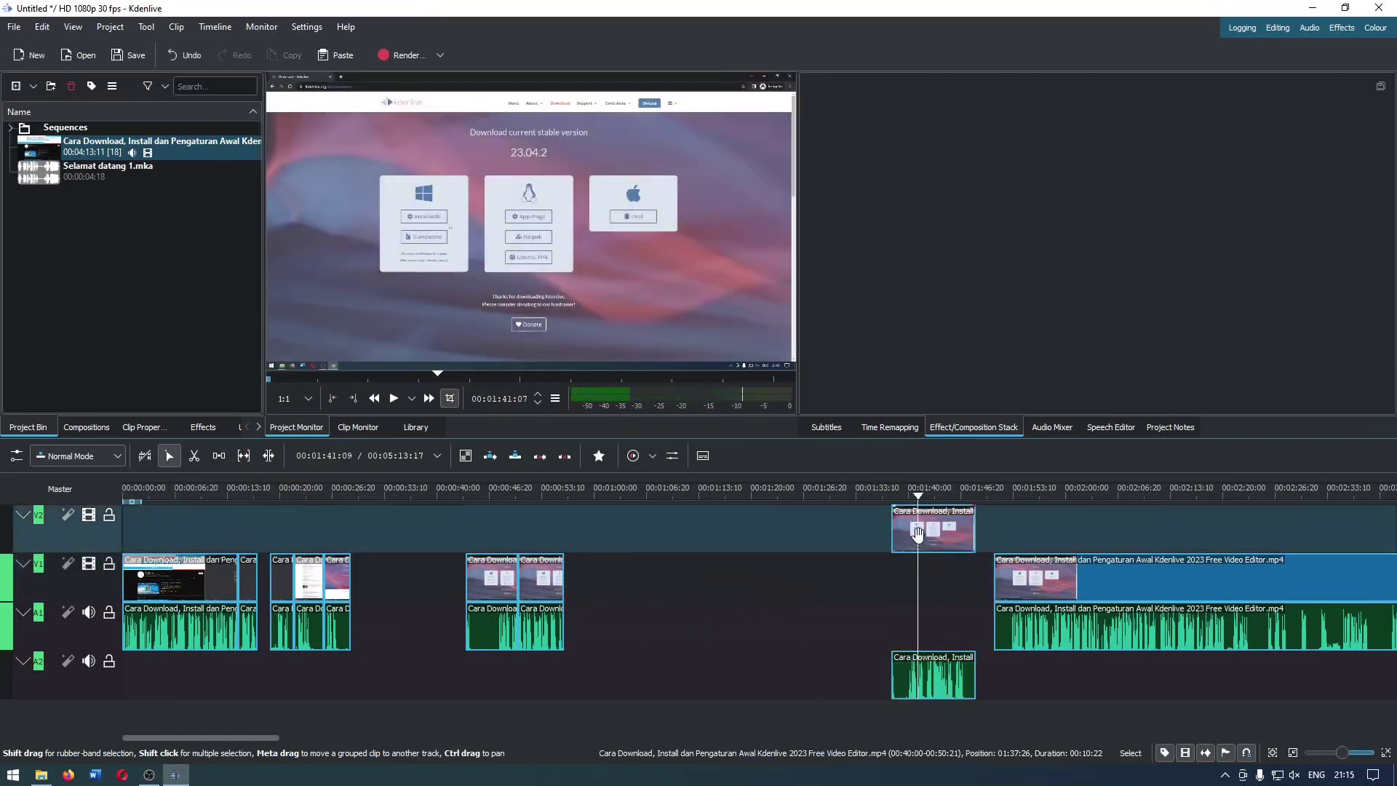
pyautogui.hotkey('ctrl', 'z')
# Move the sixth segment onto track V2 at 40:29 and place the seventh segment on V1 at about 46:14
pyautogui.click(480, 575)
pyautogui.press('space')
pyautogui.moveTo(503, 574)
pyautogui.mouseDown()
pyautogui.moveTo(659, 533)
pyautogui.moveTo(482, 532)
pyautogui.moveTo(588, 575)
pyautogui.moveTo(498, 575)
pyautogui.mouseUp()
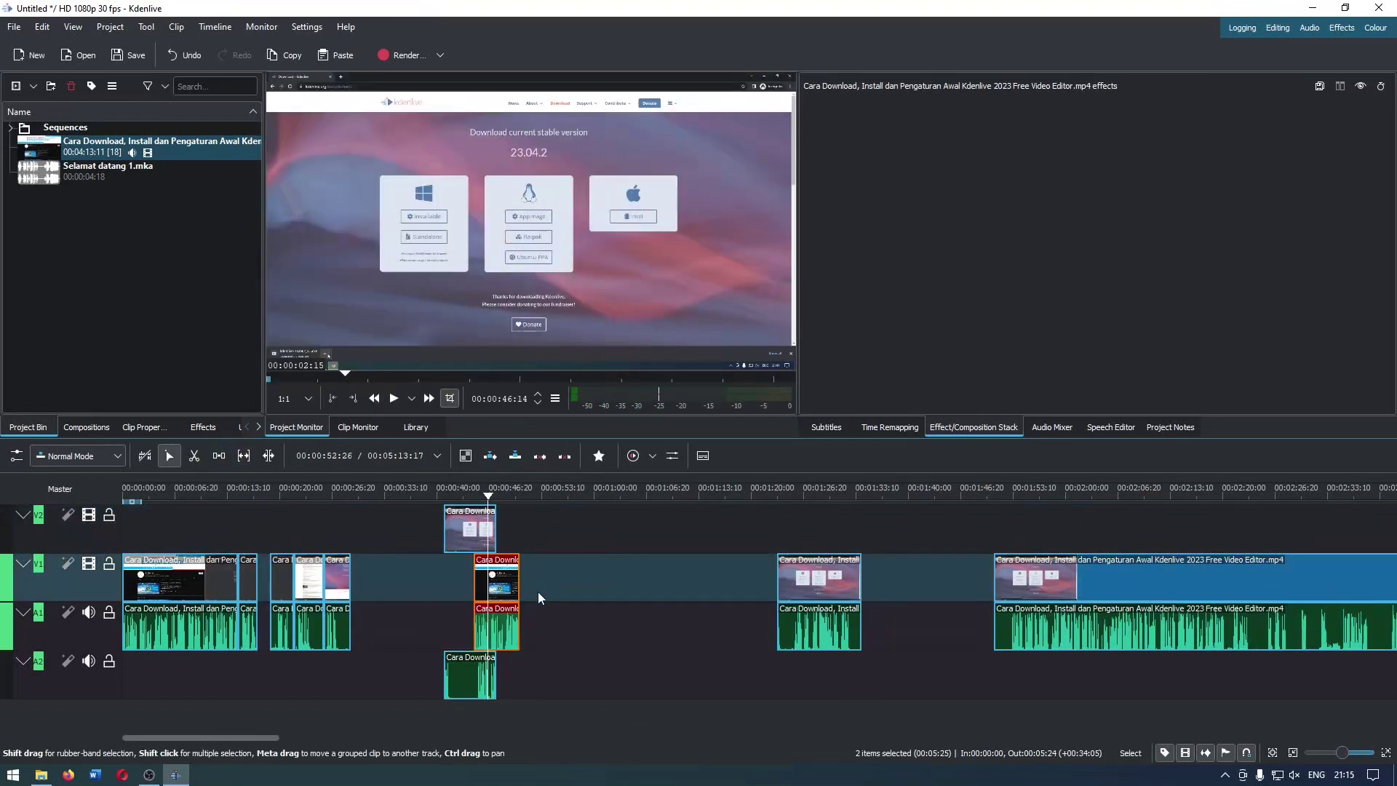
pyautogui.moveTo(502, 582); pyautogui.dragTo(531, 602)
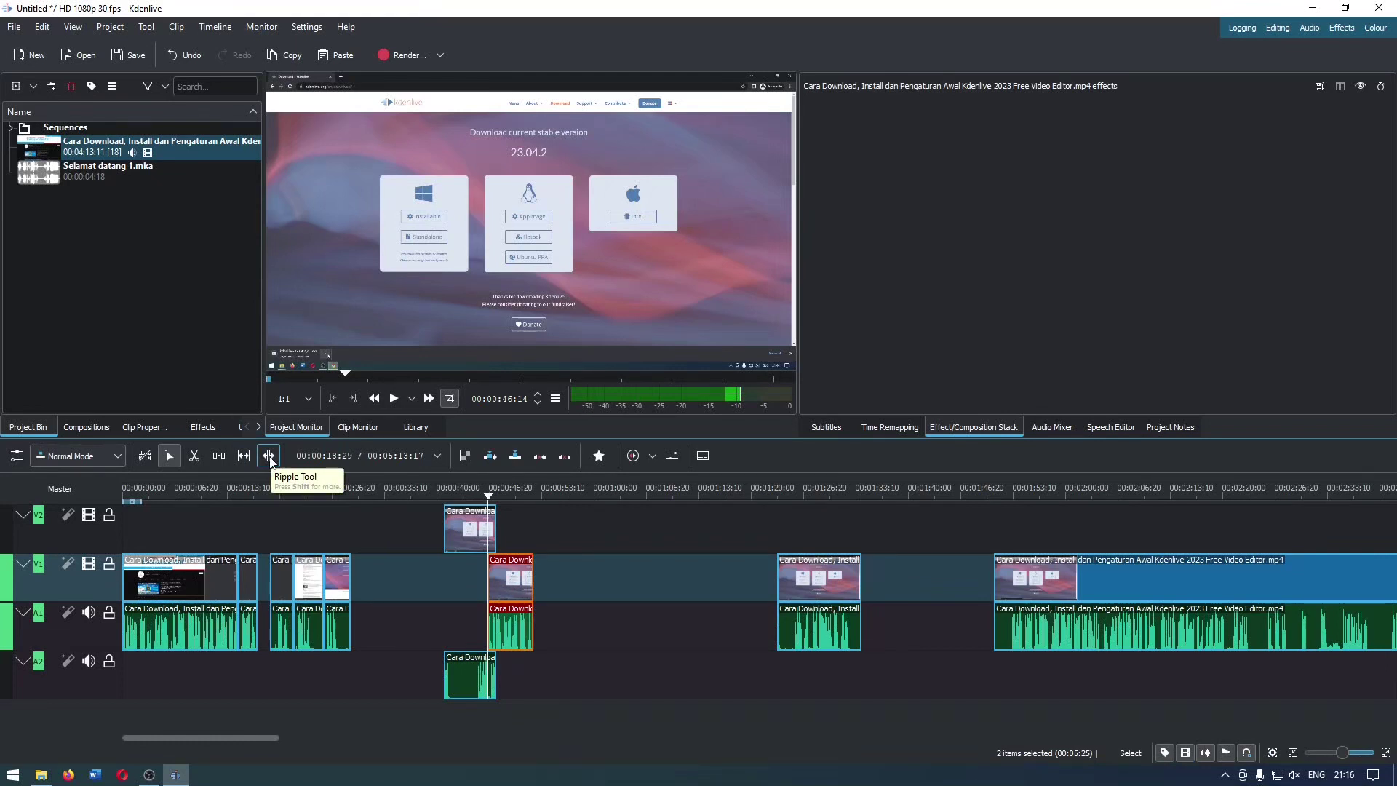
# Lengthen the seventh segment with the Ripple tool to end at about 57 seconds, magnifying the screen around its right edge
pyautogui.press('shift')
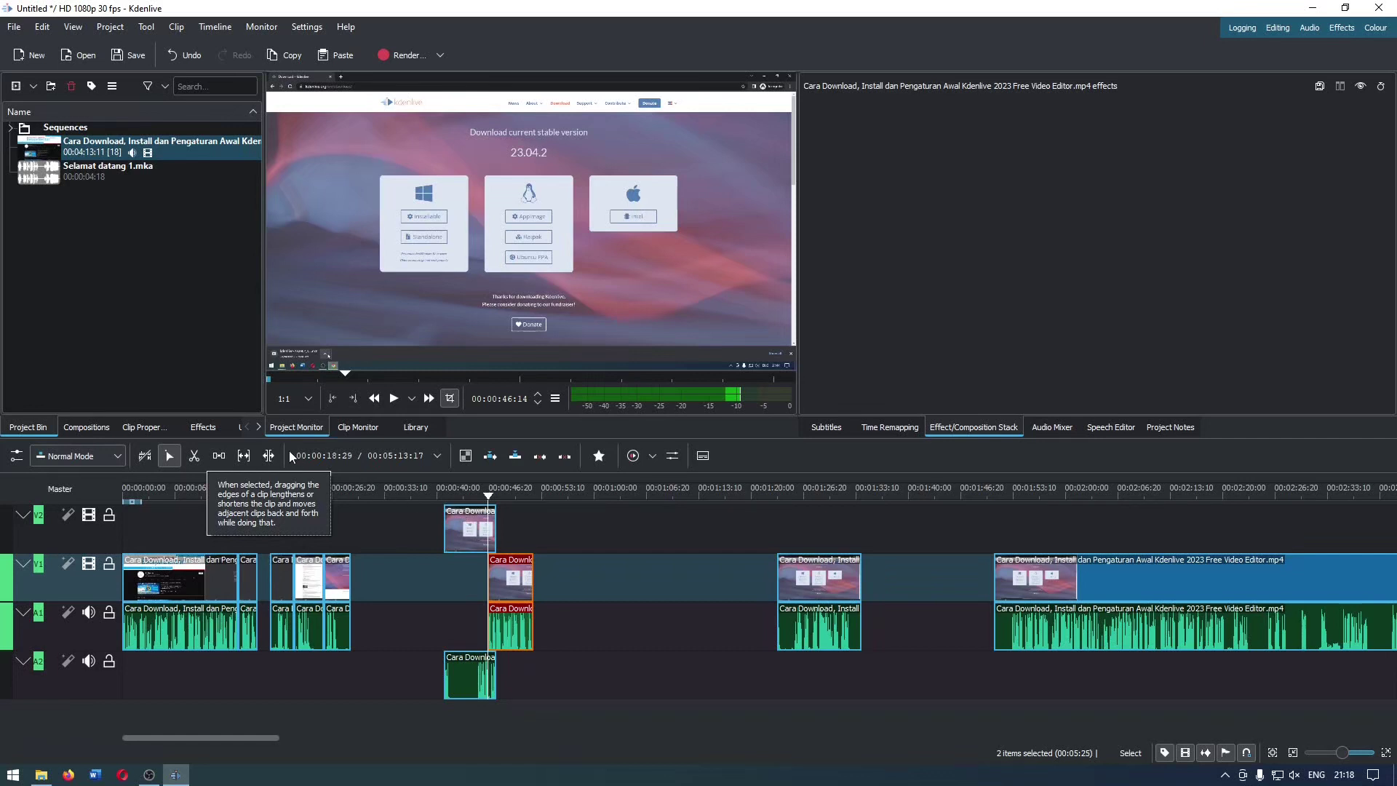
pyautogui.click(275, 454)
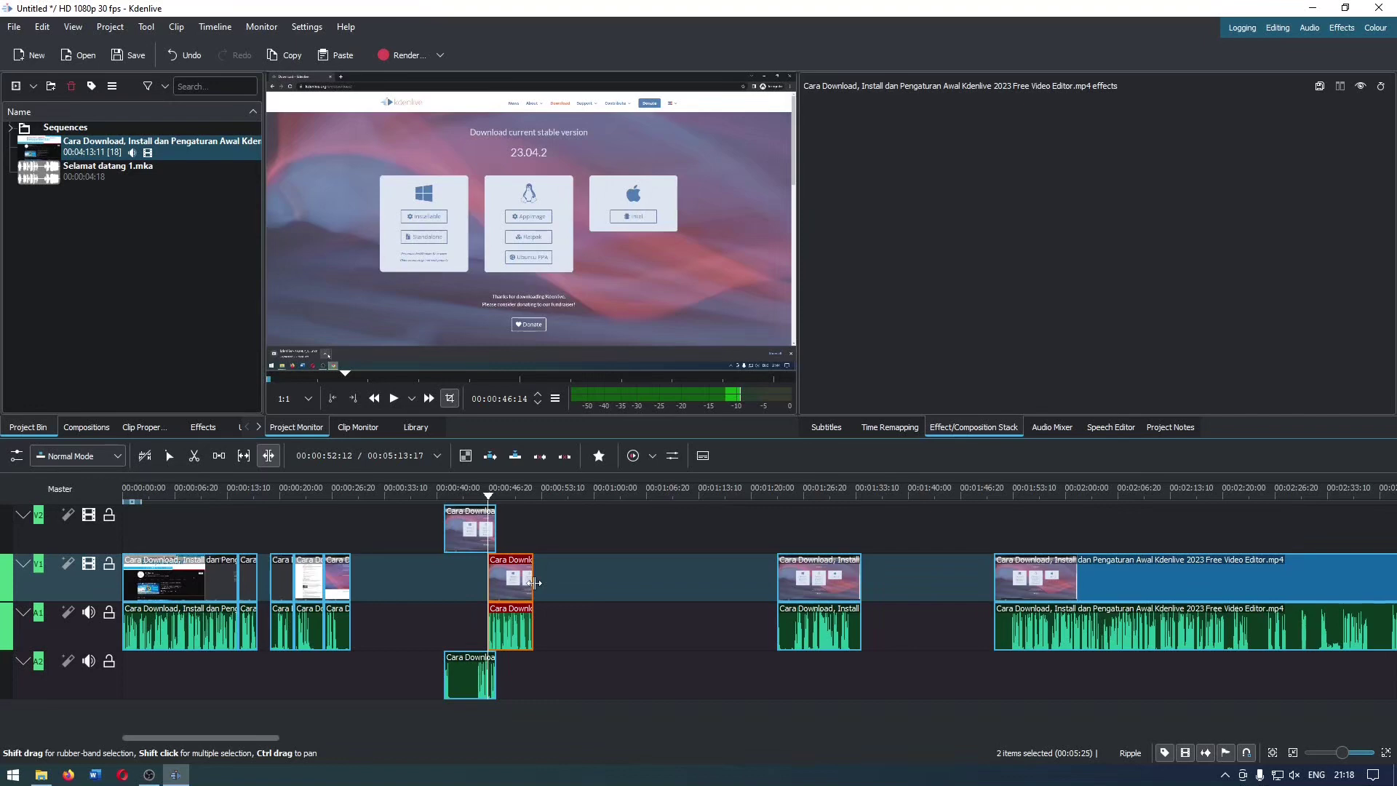
pyautogui.press('super+plus')
pyautogui.press('super+plus')
pyautogui.press('super+plus')
pyautogui.press('super+plus')
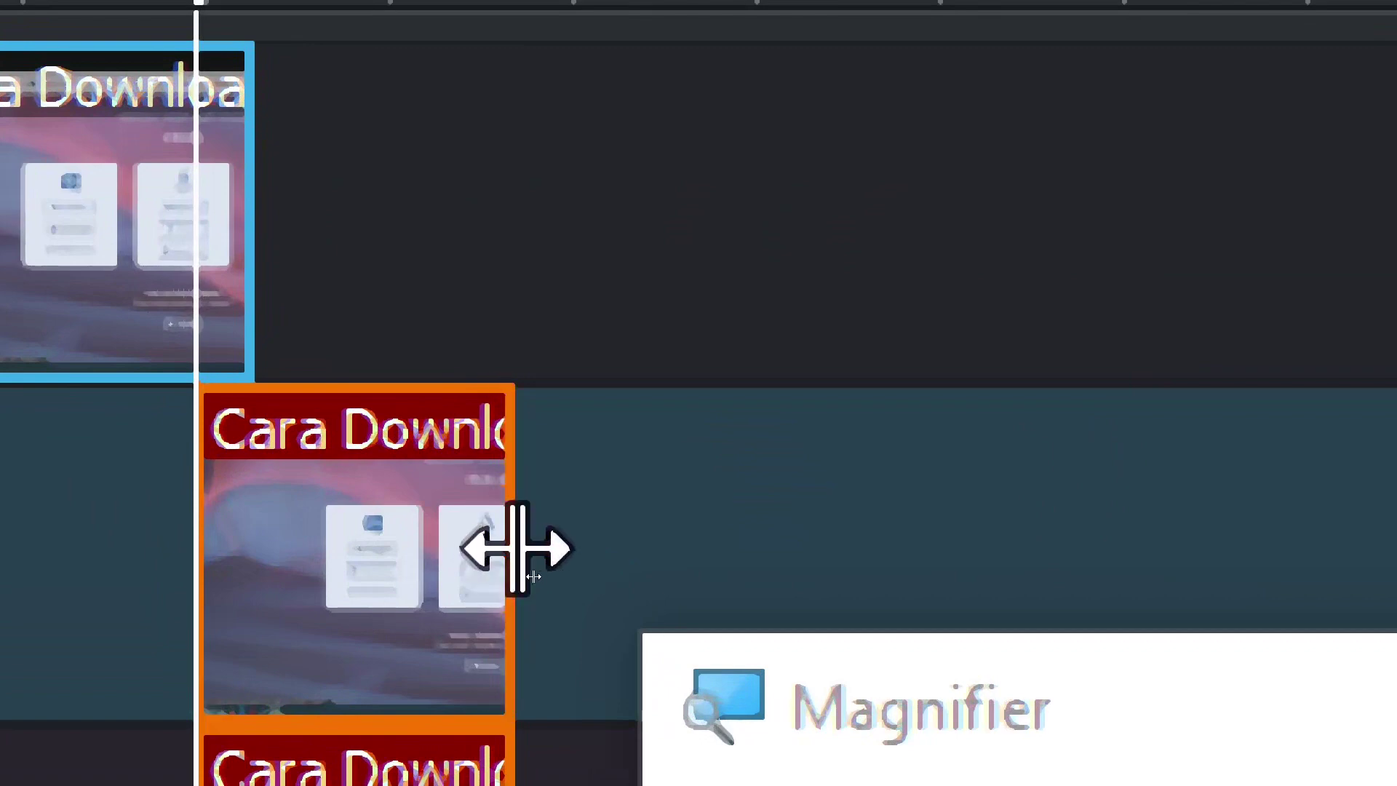
pyautogui.moveTo(516, 549); pyautogui.dragTo(757, 550)
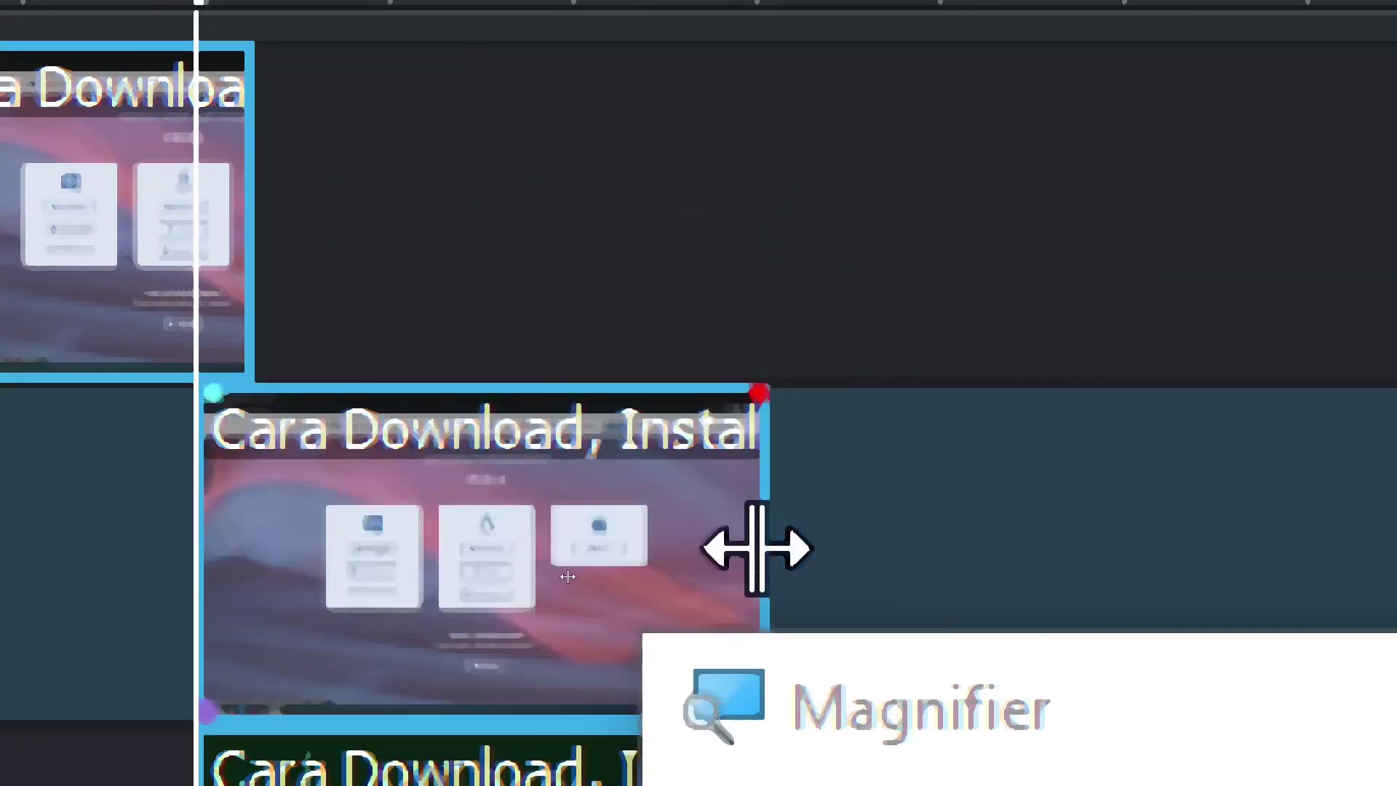
# Restore the screen magnification to 100%, minimize Magnifier, and ripple-extend the seventh segment's end to about 1:53
pyautogui.press('super+minus')
pyautogui.press('super+minus')
pyautogui.press('super+minus')
pyautogui.press('super+minus')
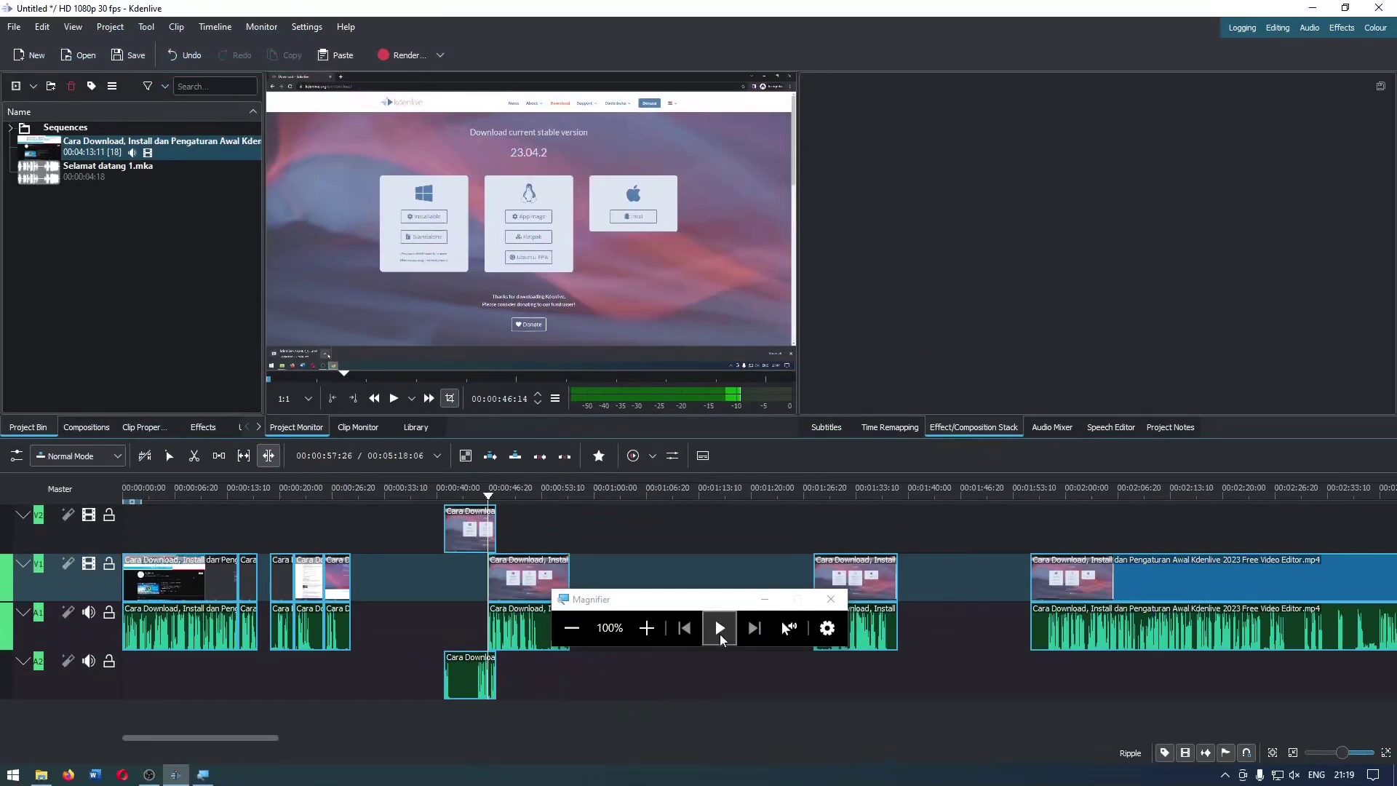
pyautogui.click(763, 599)
pyautogui.moveTo(569, 591); pyautogui.dragTo(1008, 585)
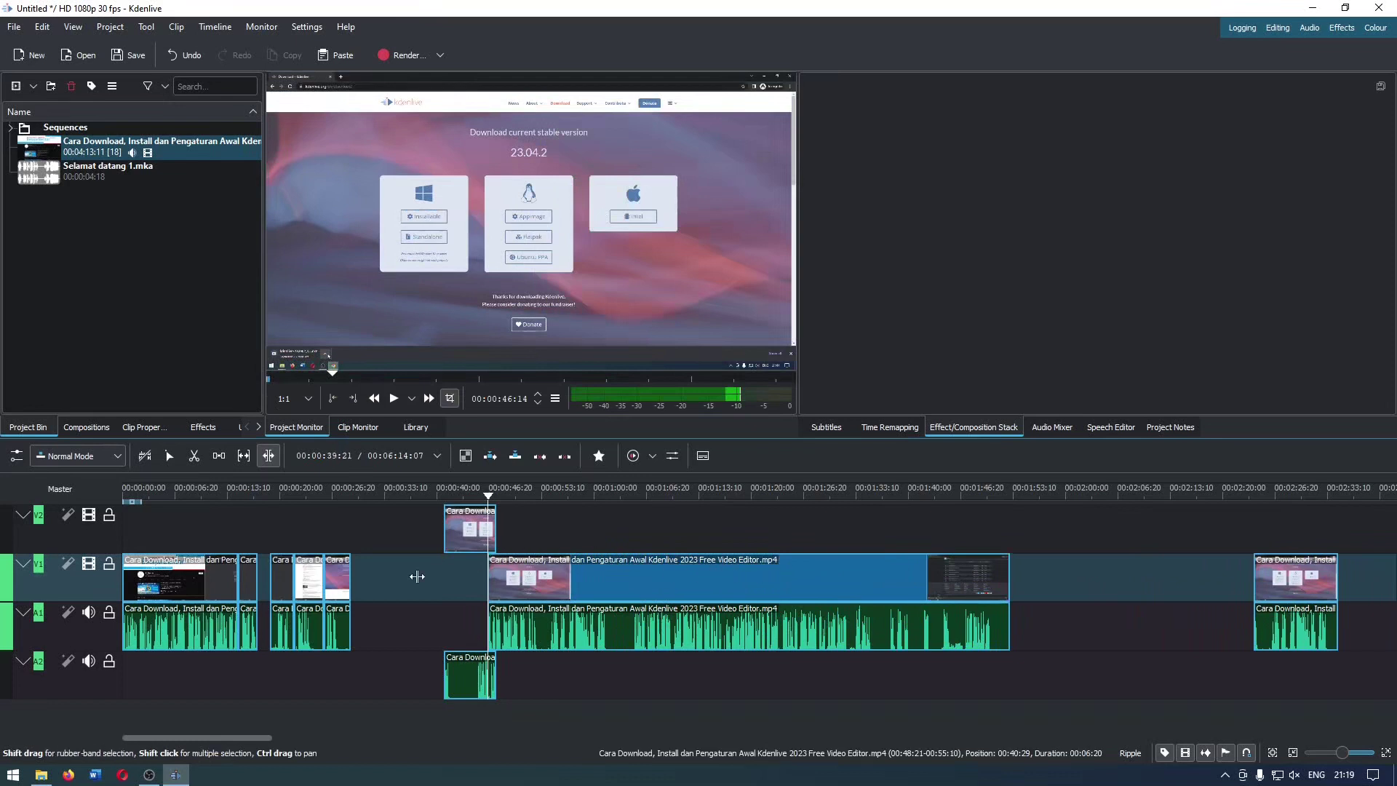
# Lengthen the fifth segment on V1 with the Selection tool so it ends at about 37 seconds
pyautogui.press('s')
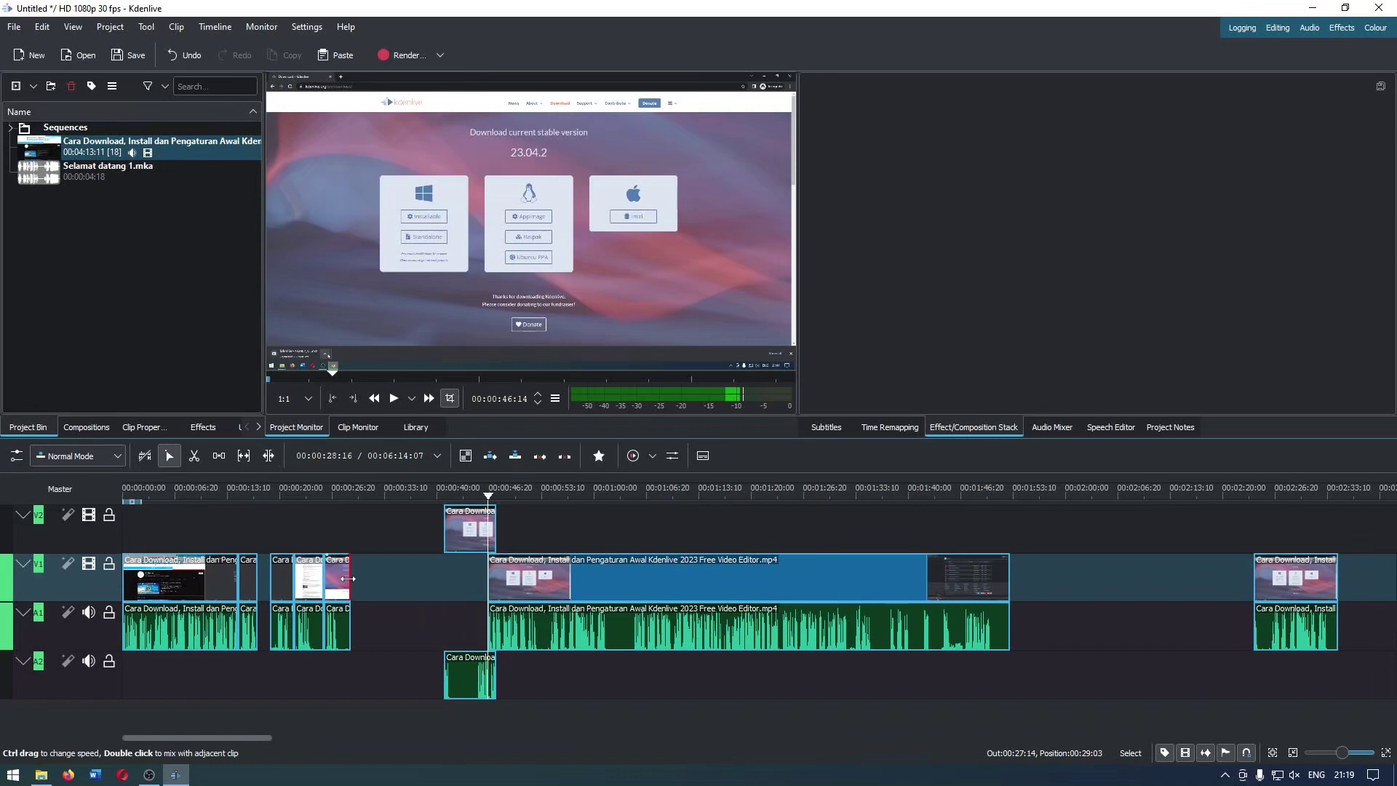
pyautogui.moveTo(348, 578); pyautogui.dragTo(411, 586)
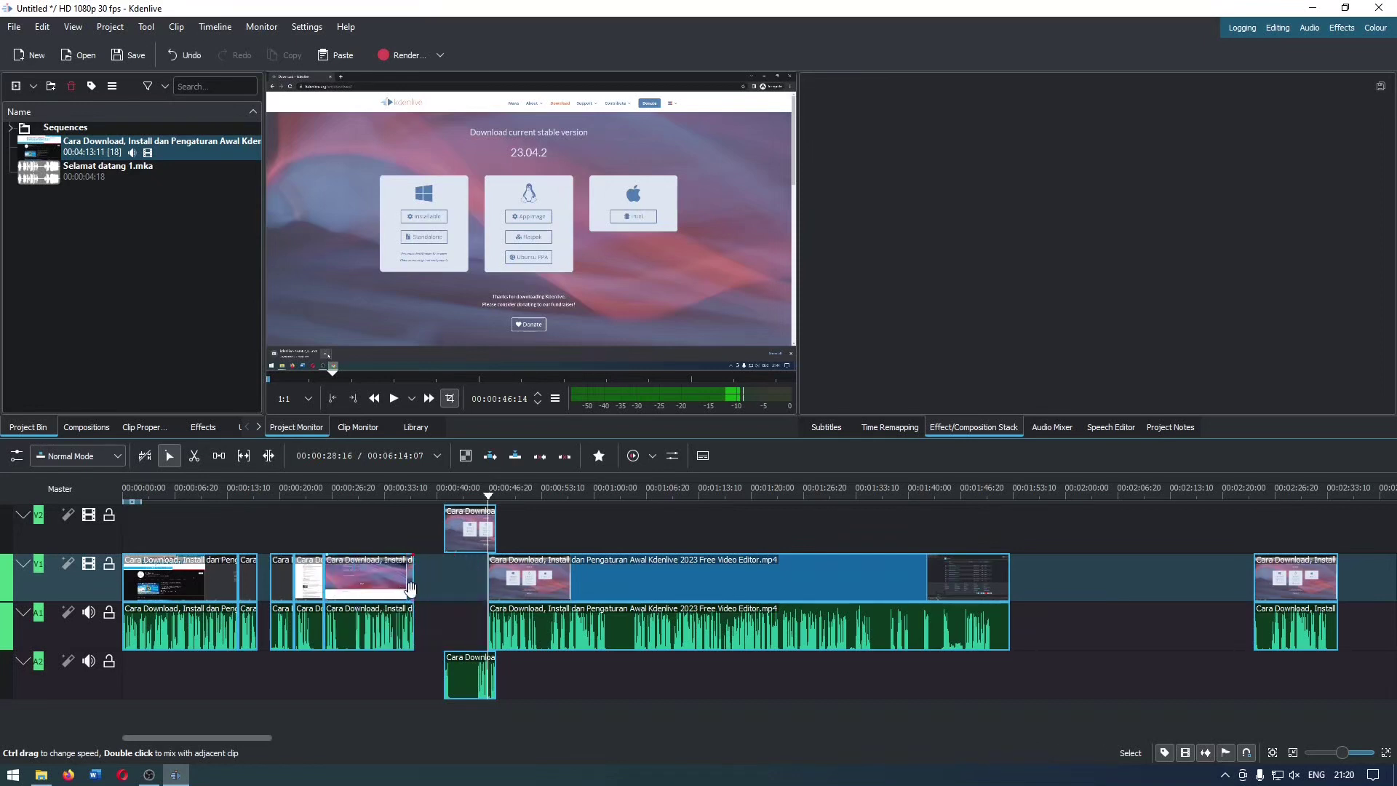
# Use the Ripple tool to extend the fourth segment to a duration of 57:07 and shorten the fifth segment to under one second
pyautogui.click(268, 456)
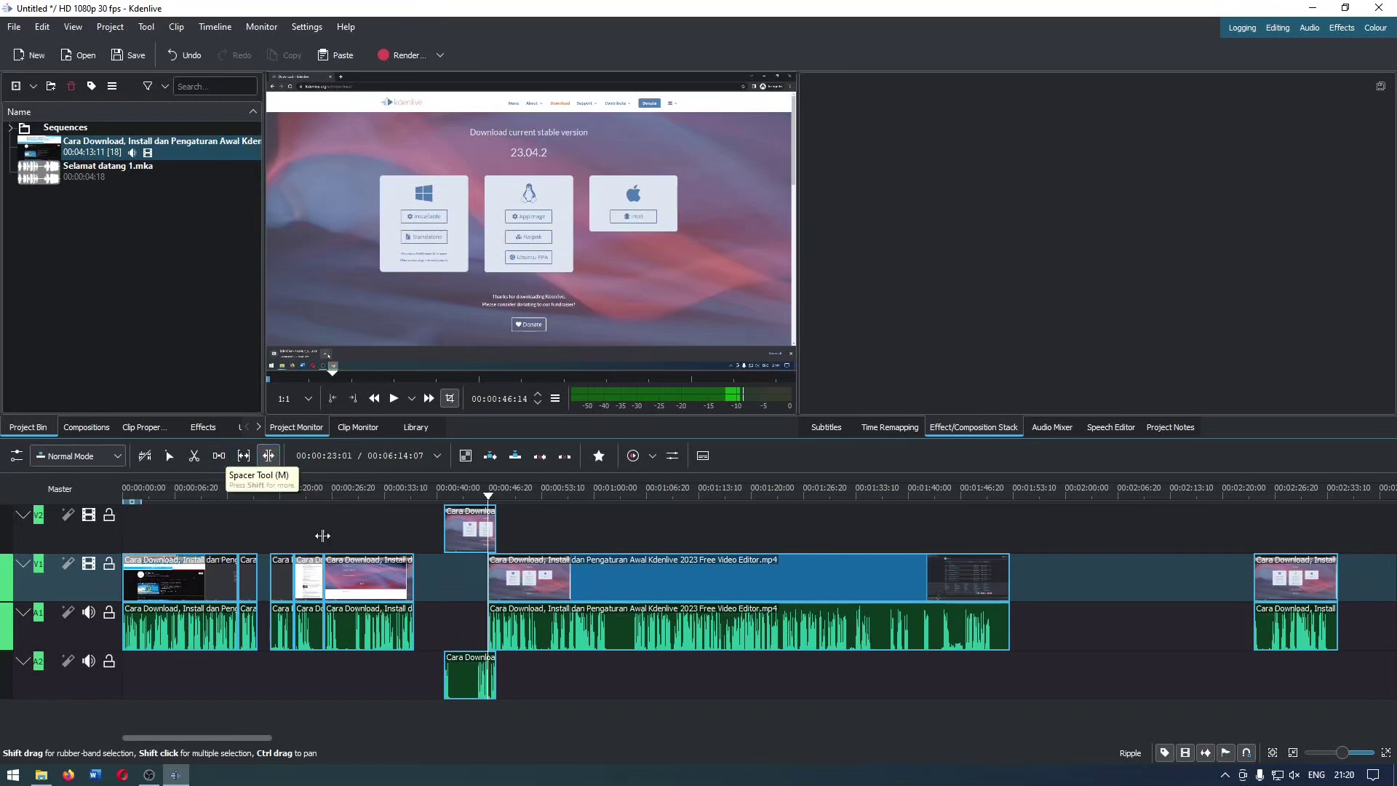
pyautogui.moveTo(412, 576)
pyautogui.mouseDown()
pyautogui.moveTo(307, 577)
pyautogui.moveTo(407, 578)
pyautogui.mouseUp()
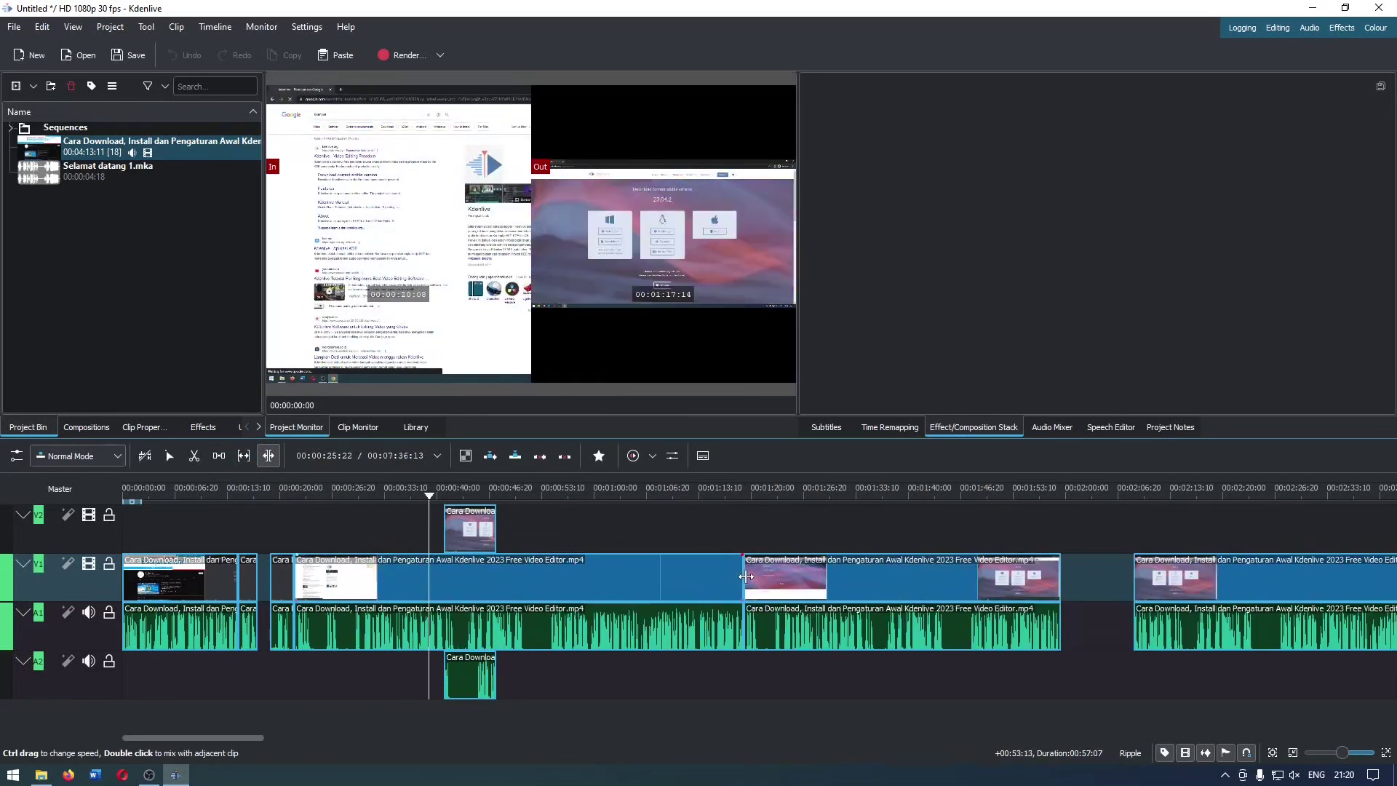
pyautogui.moveTo(532, 576); pyautogui.dragTo(818, 584)
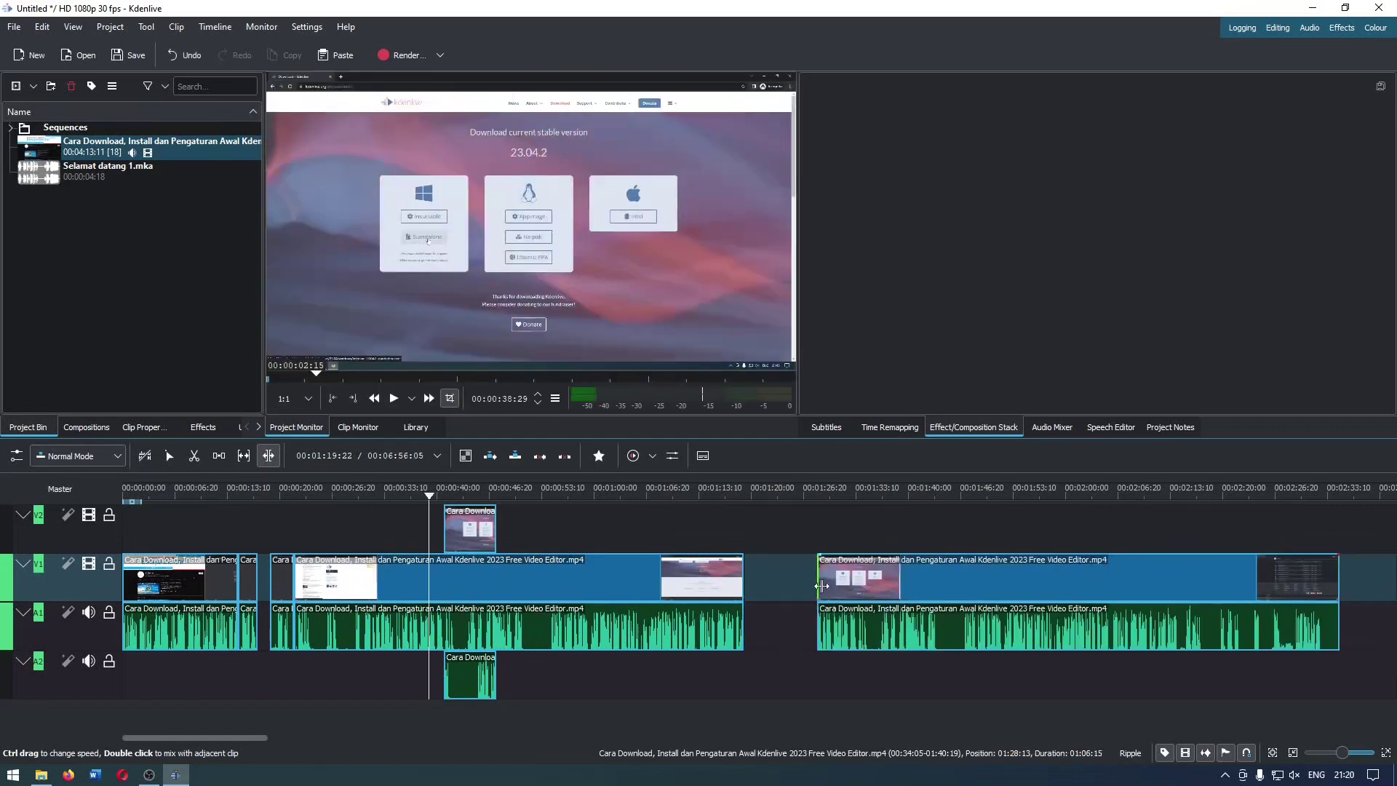
pyautogui.scroll(10, 774, 580)
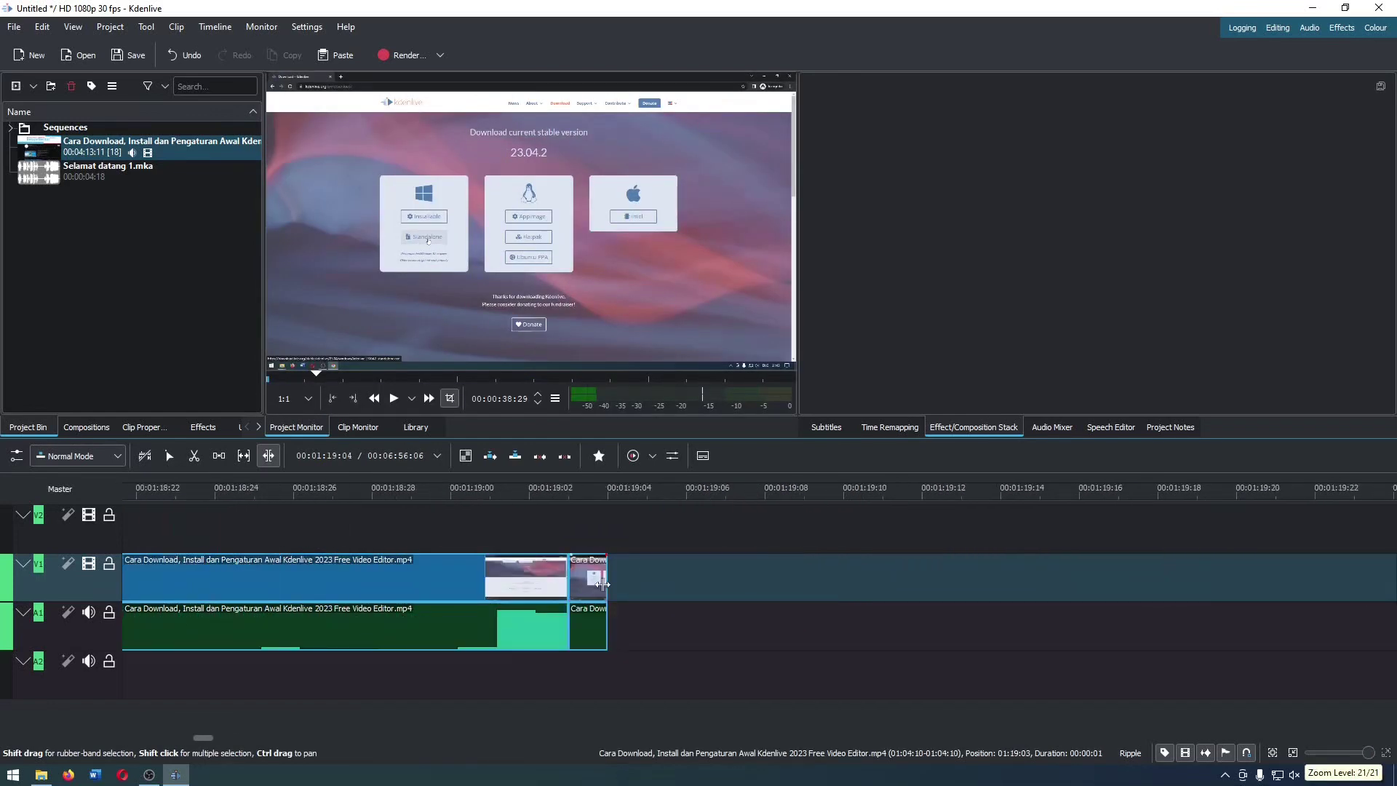
pyautogui.scroll(-5, 1169, 582)
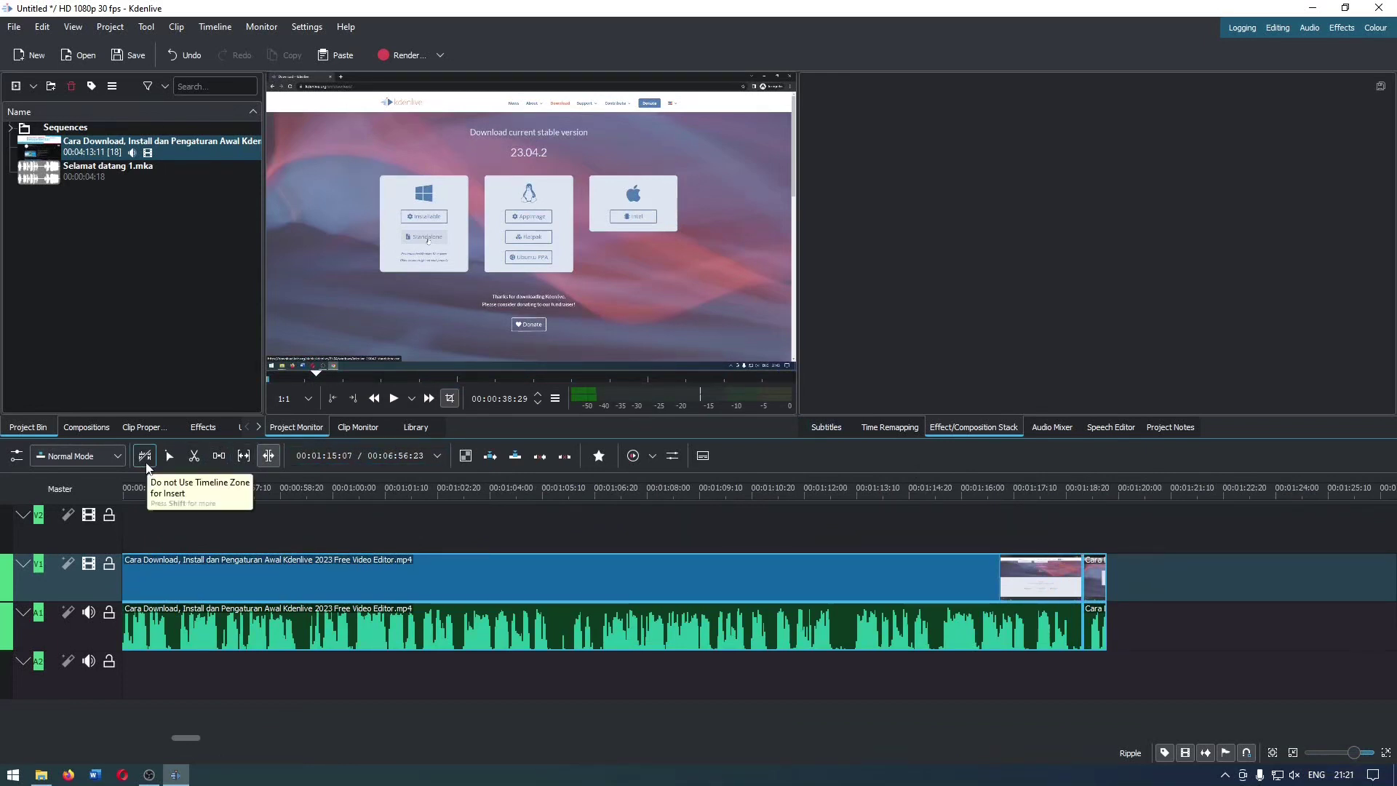
pyautogui.hotkey('ctrl', '-')
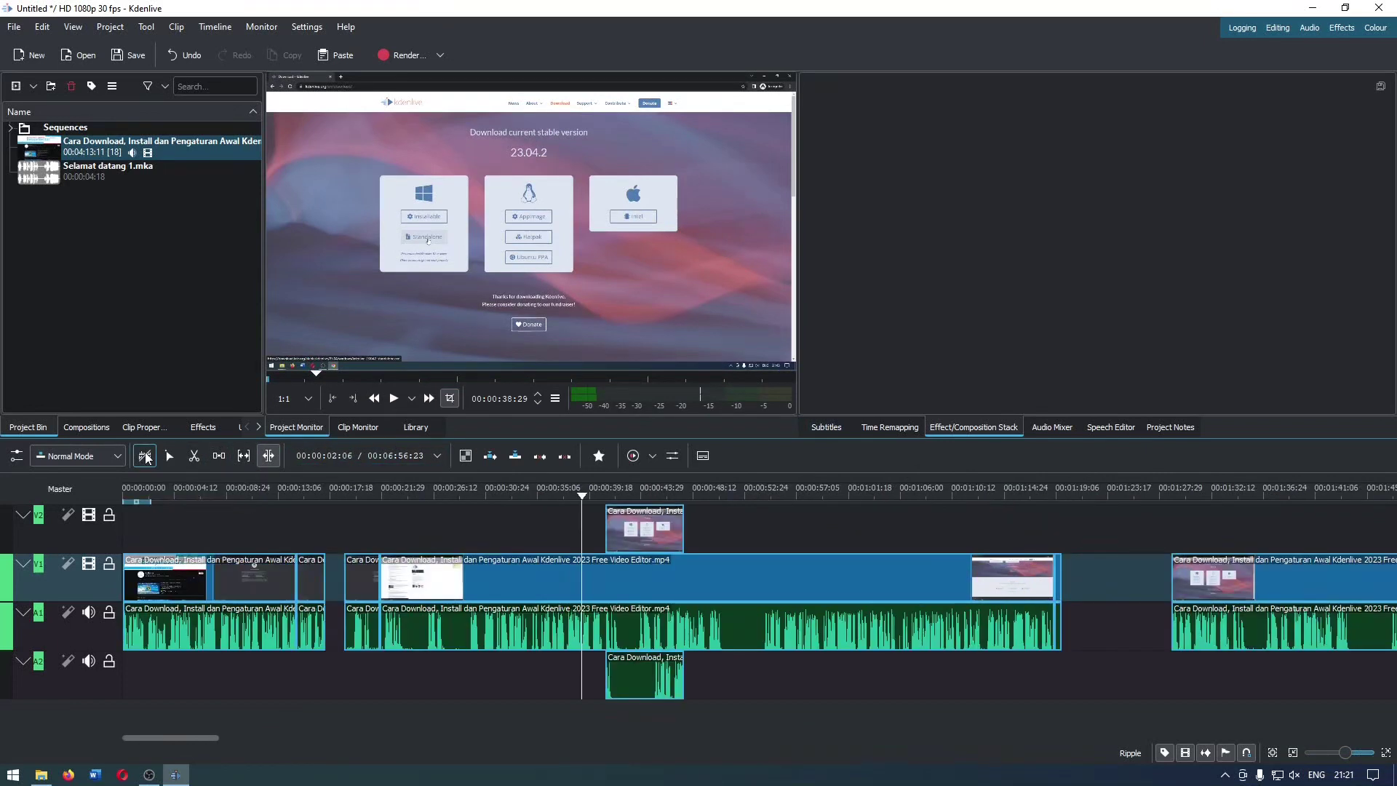